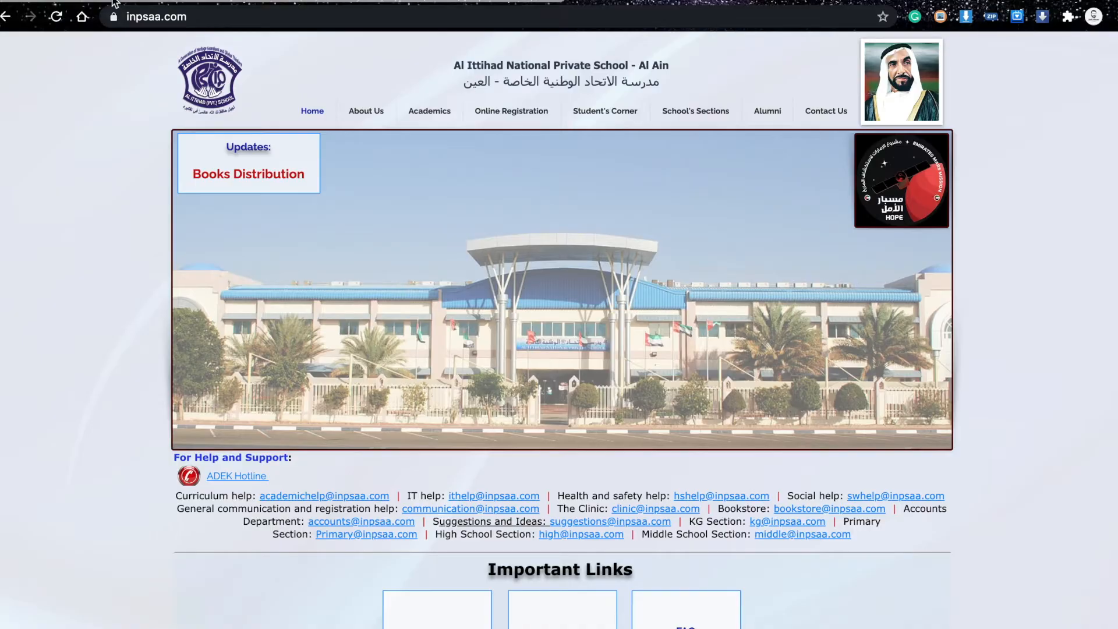
Step: Switch to the Schoology web app and go to the personal resources home
click(114, 1)
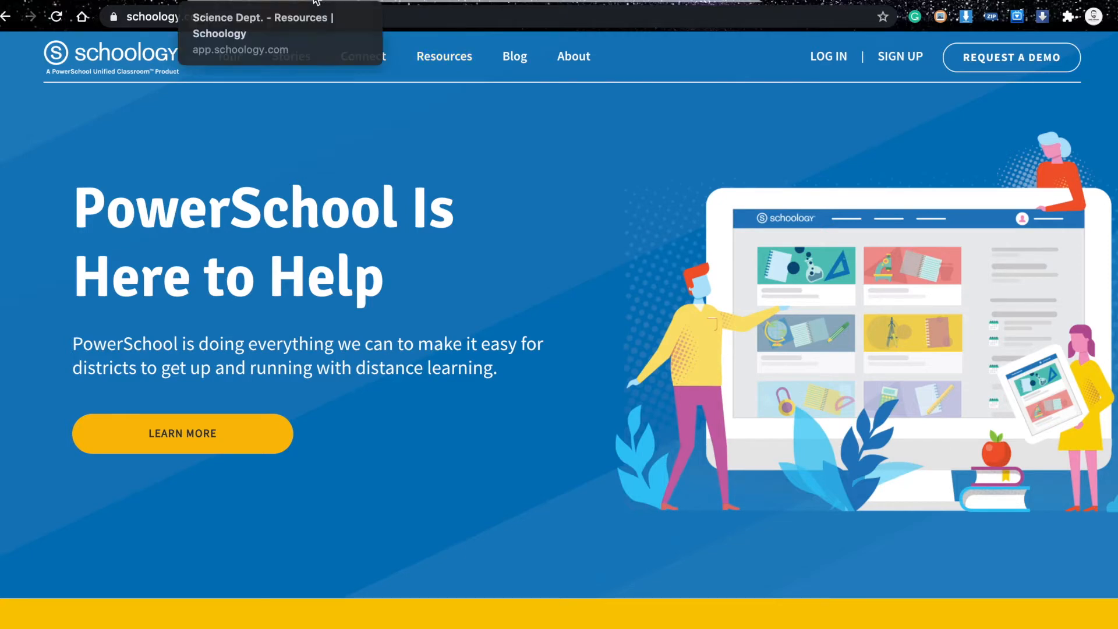
click(474, 6)
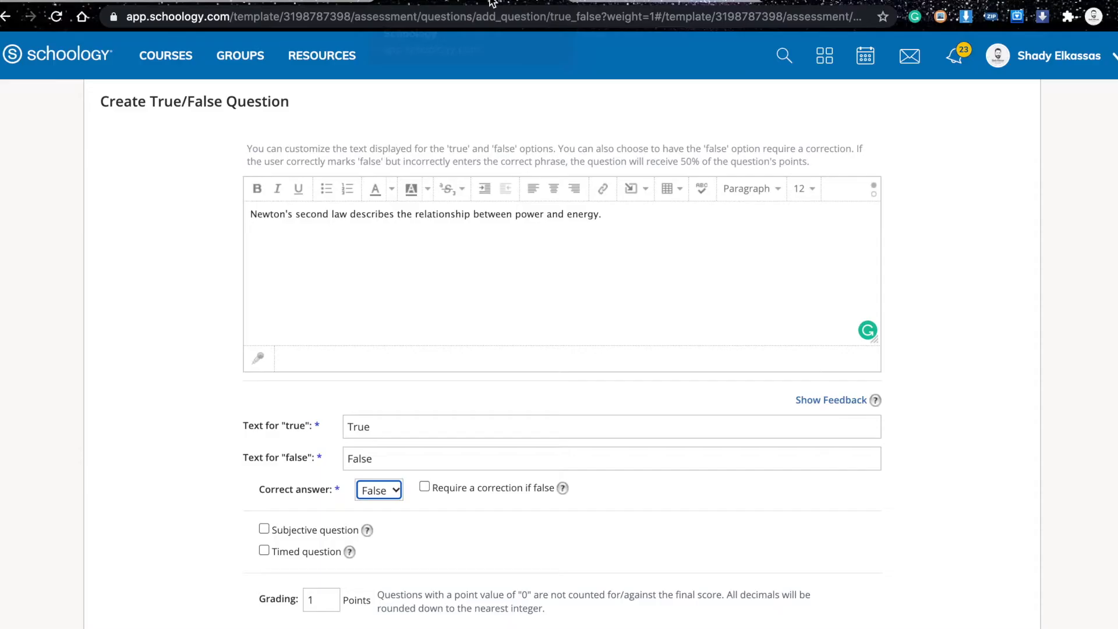
click(158, 63)
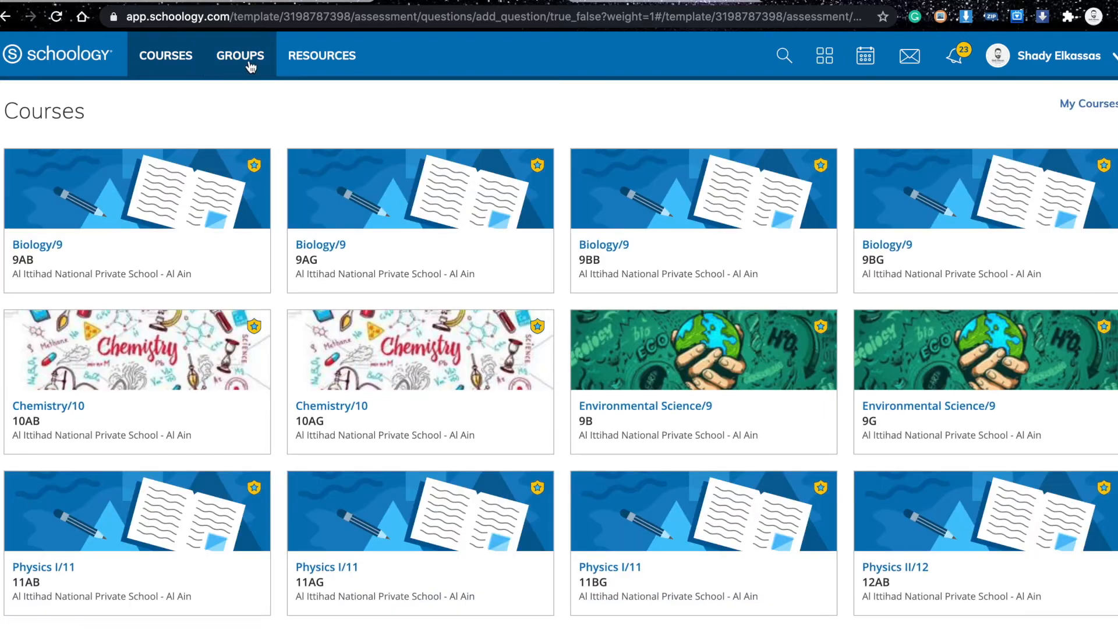
click(248, 64)
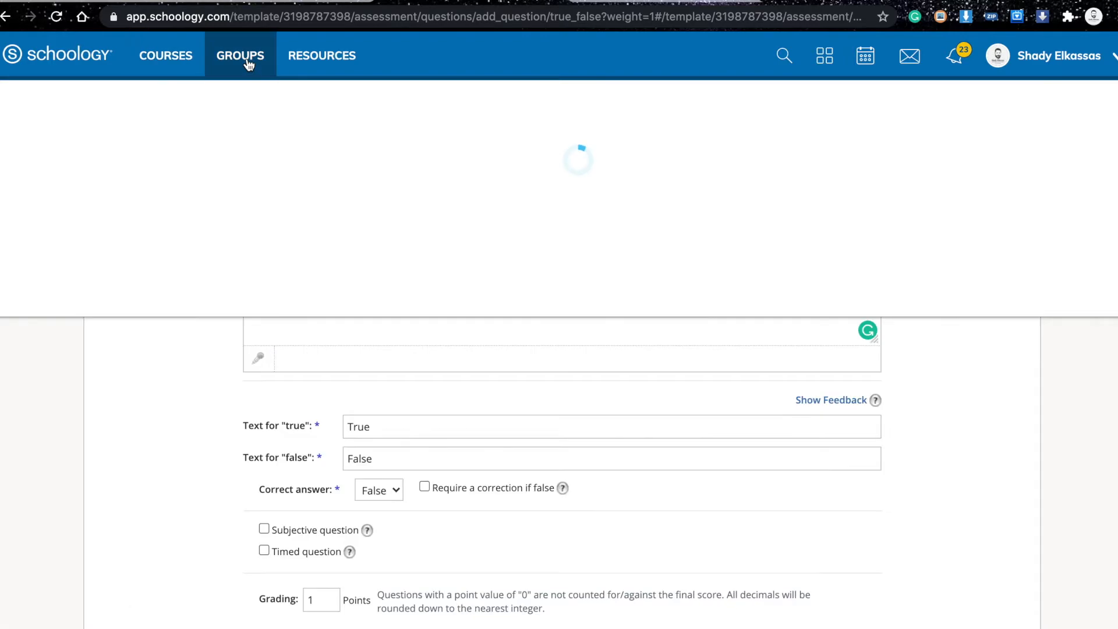
click(325, 64)
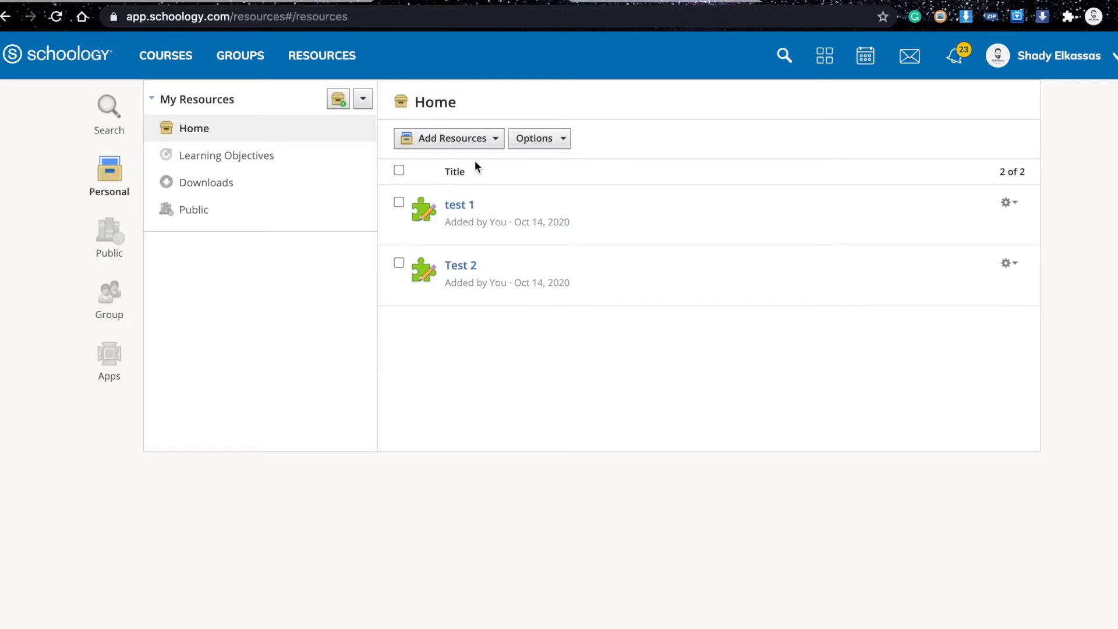
Step: Add a test/quiz resource named "Test 3" with a maximum of 30 points
click(459, 146)
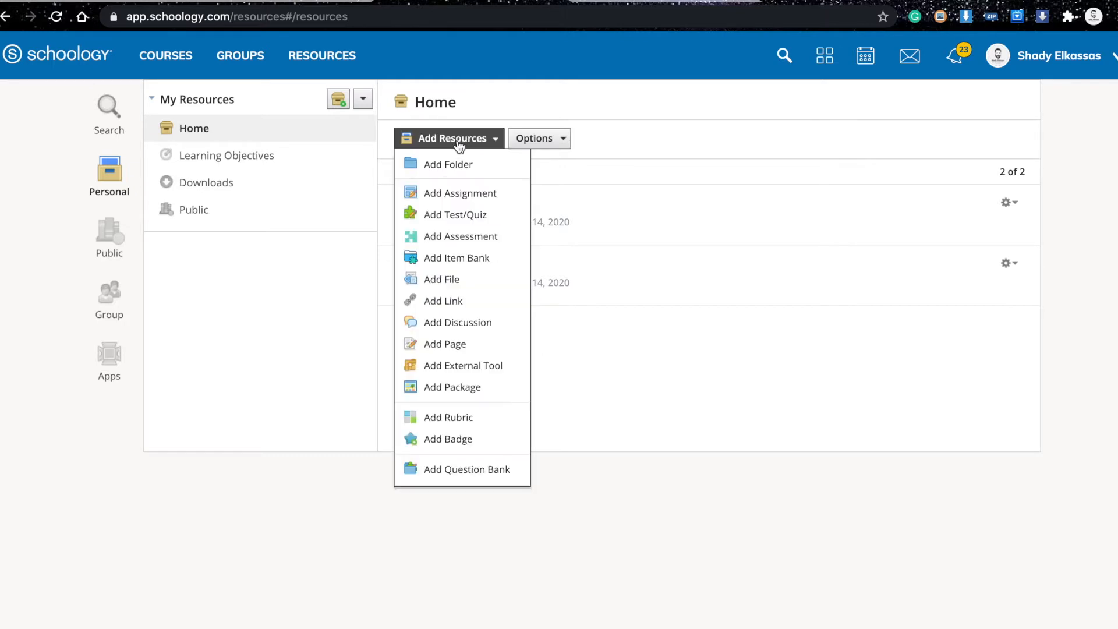
click(486, 224)
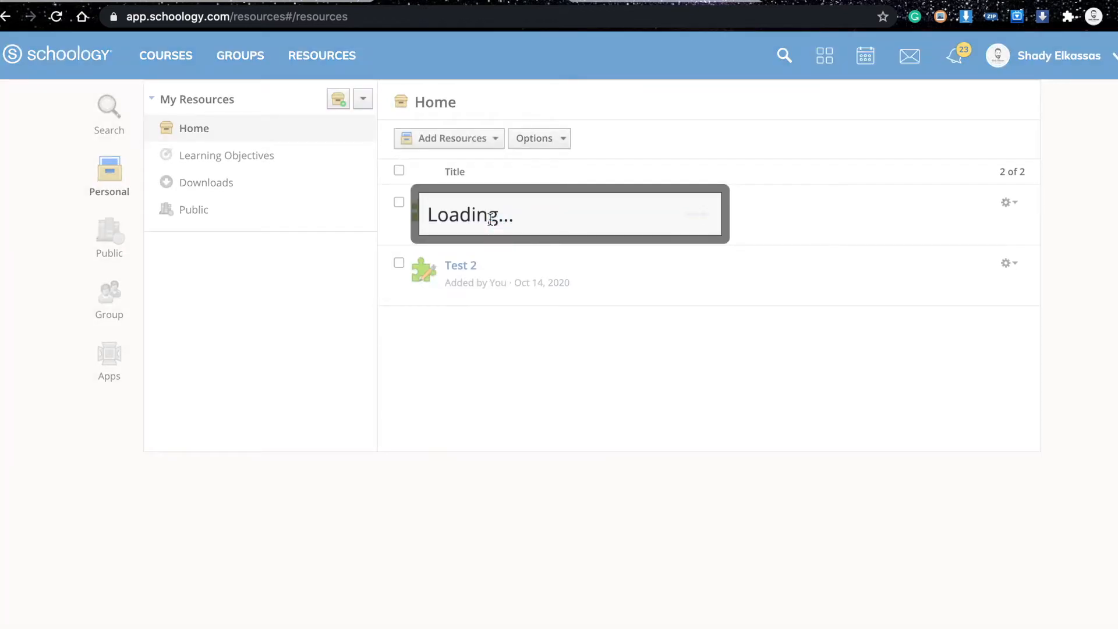
click(472, 215)
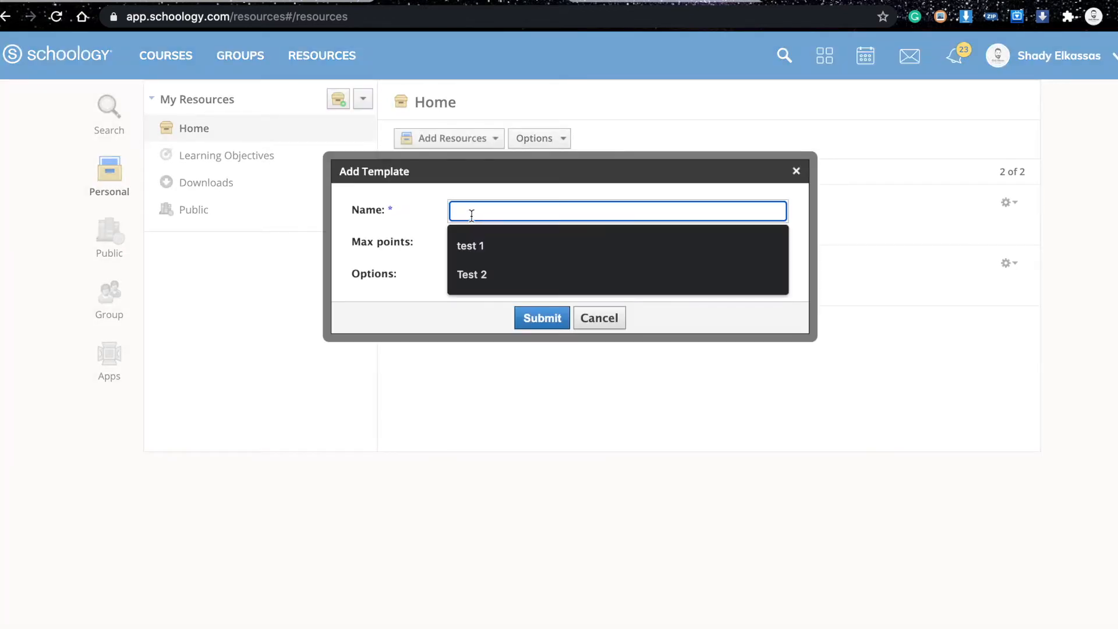
text(Test 3)
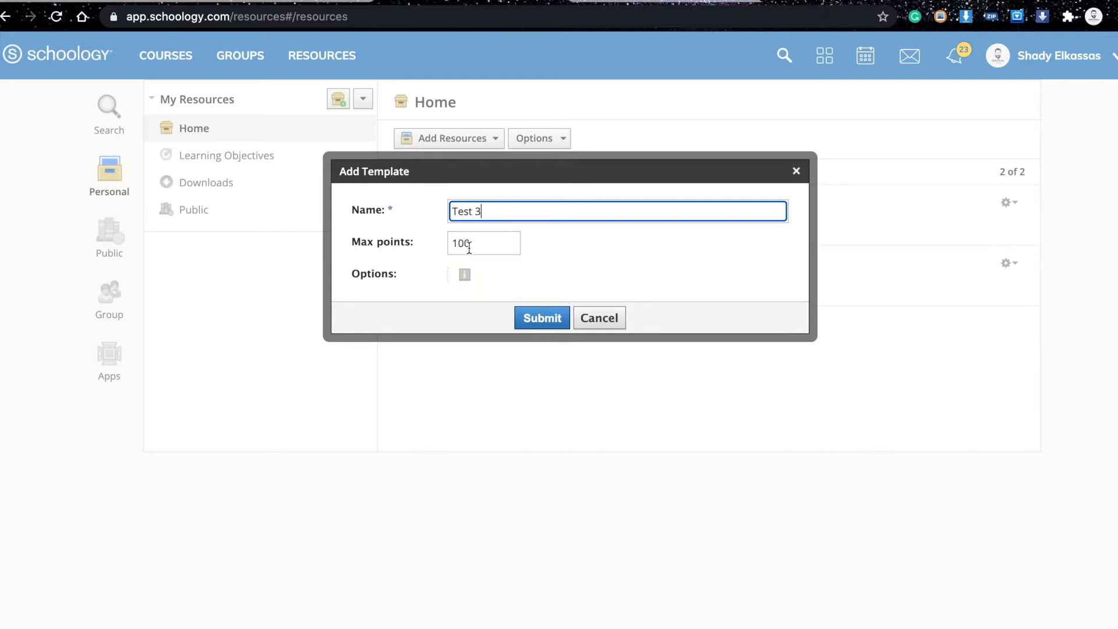
double_click(488, 242)
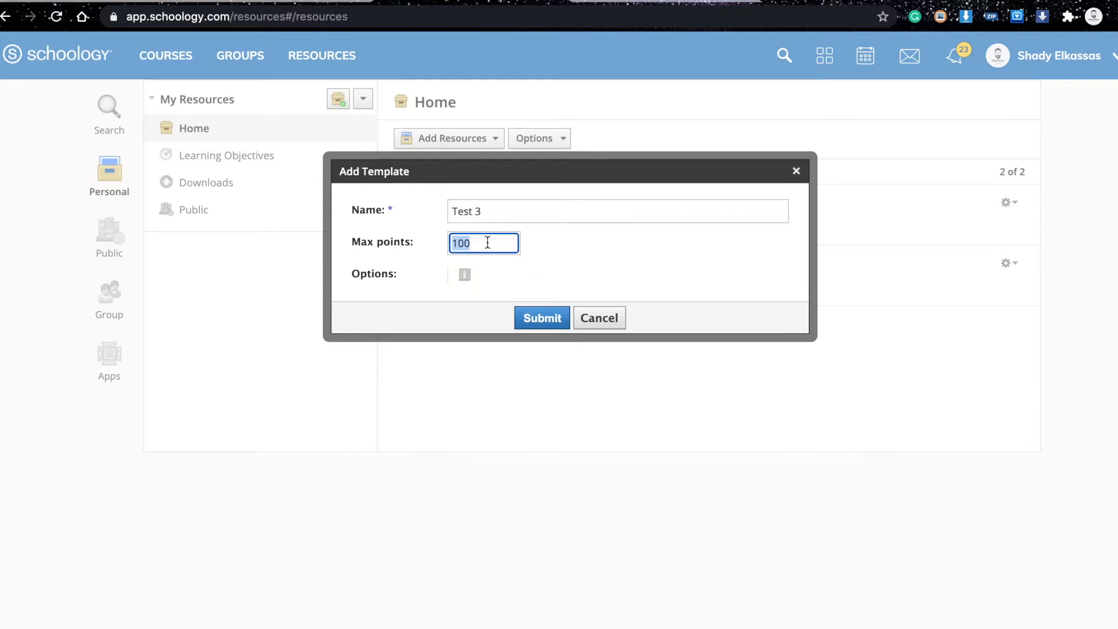
text(30)
click(542, 318)
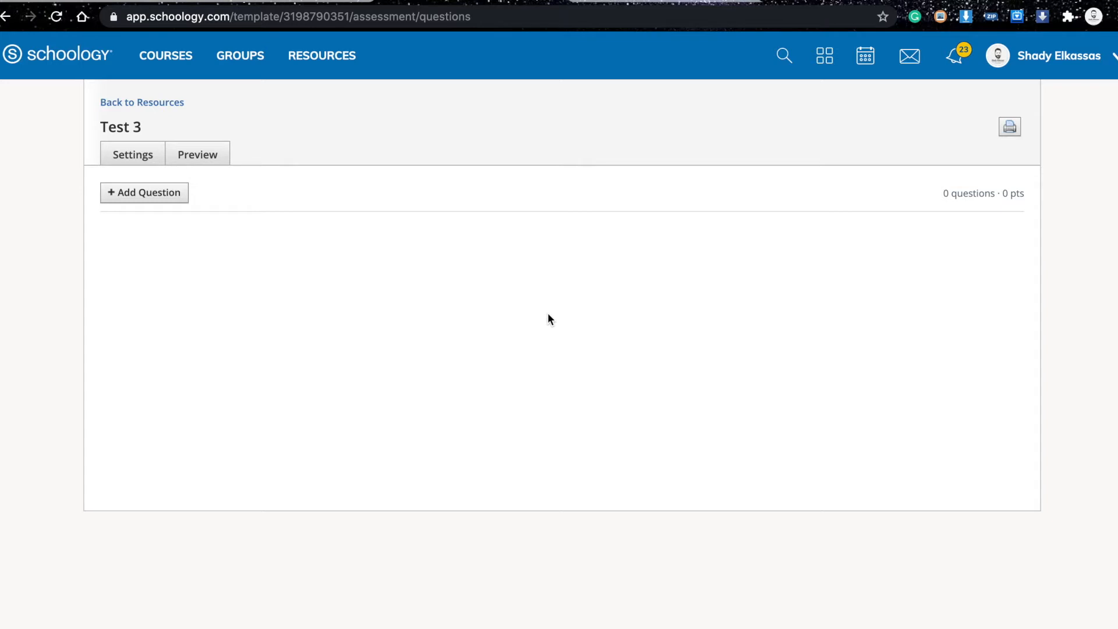
Step: Add a True/False question to the test with the text "Newton's 2nd law is describing the relationship between power and energy."
click(157, 201)
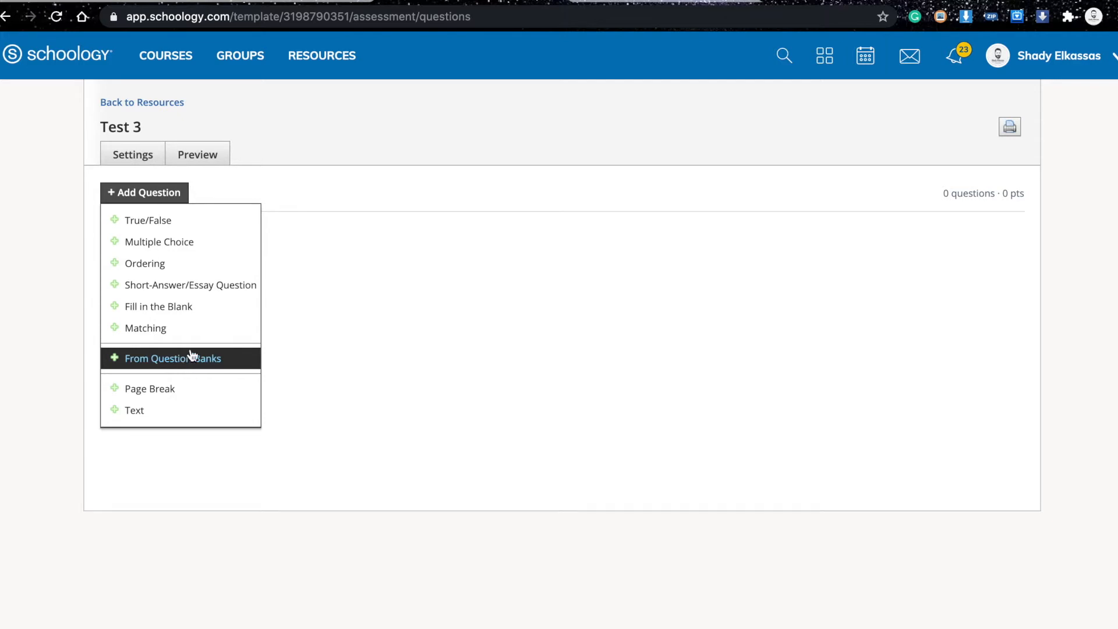
click(156, 224)
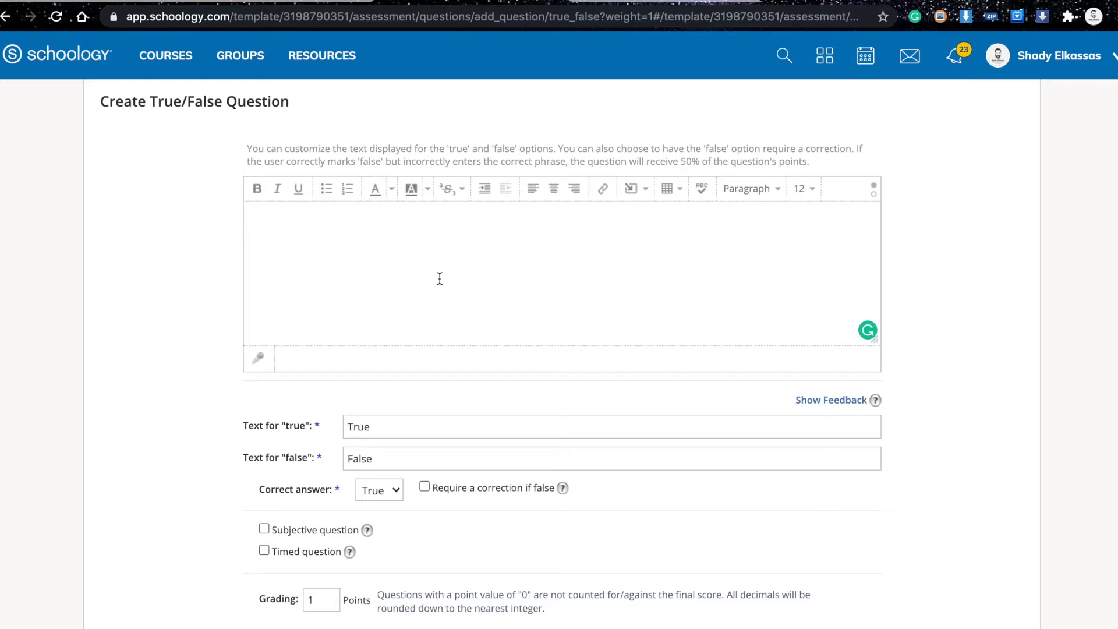
text(Newton's 2nd law is des)
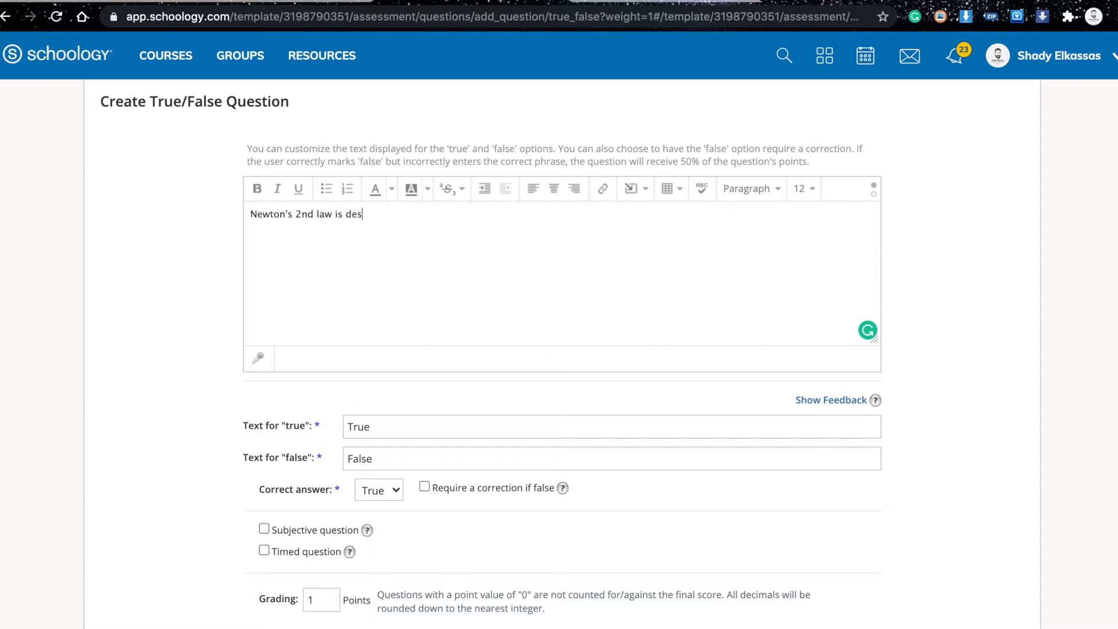
text(cribing the relationship be)
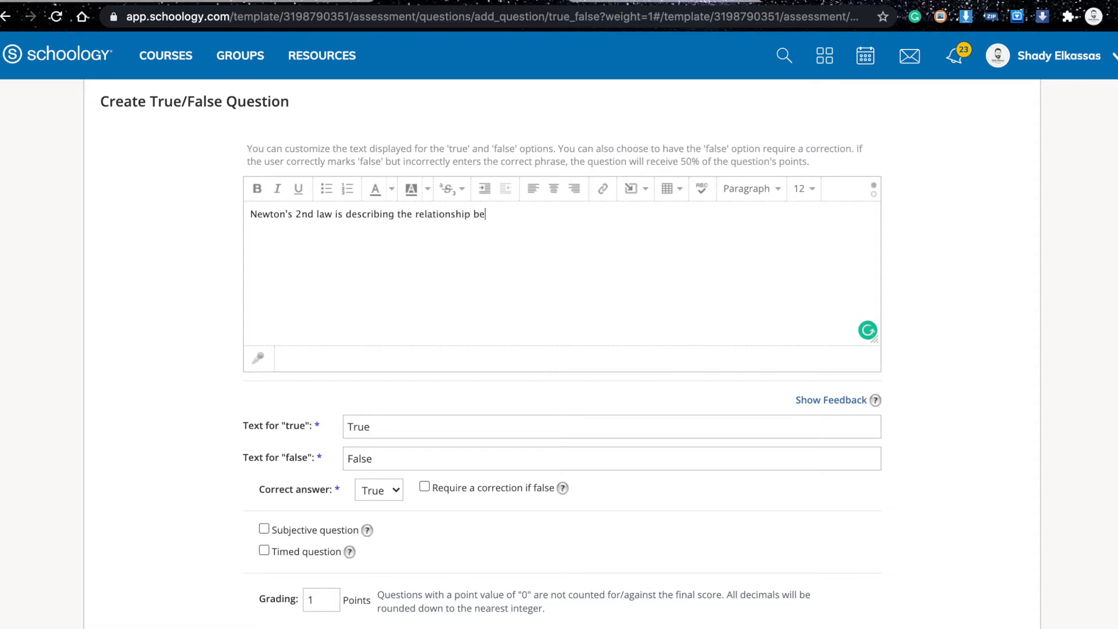
text(tween power and energy.)
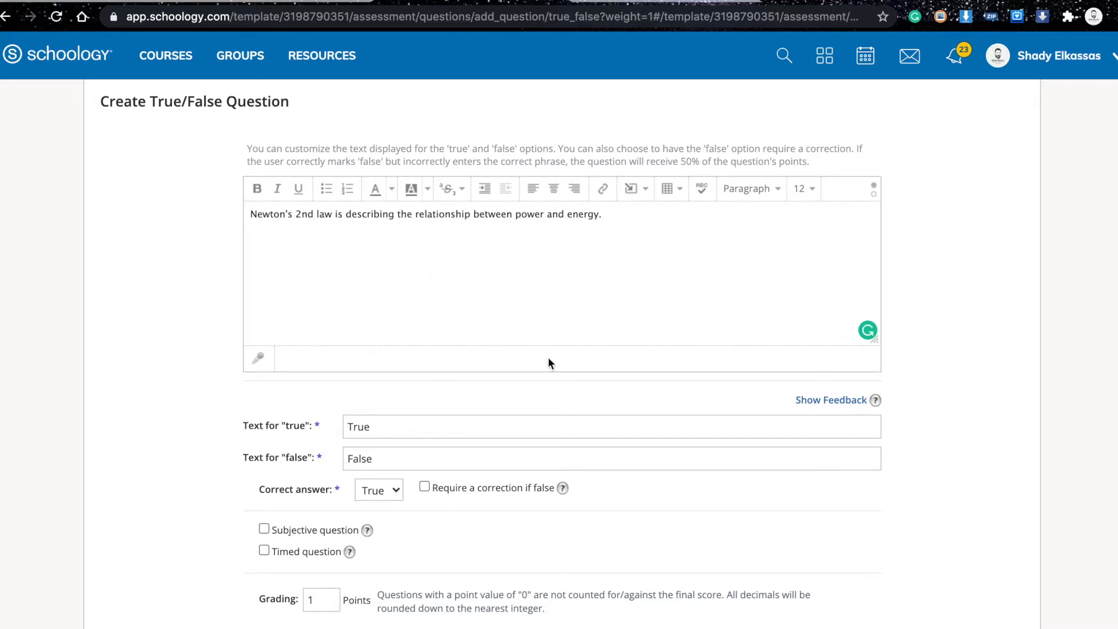
Step: Set the correct answer of the True/False question to False
click(385, 457)
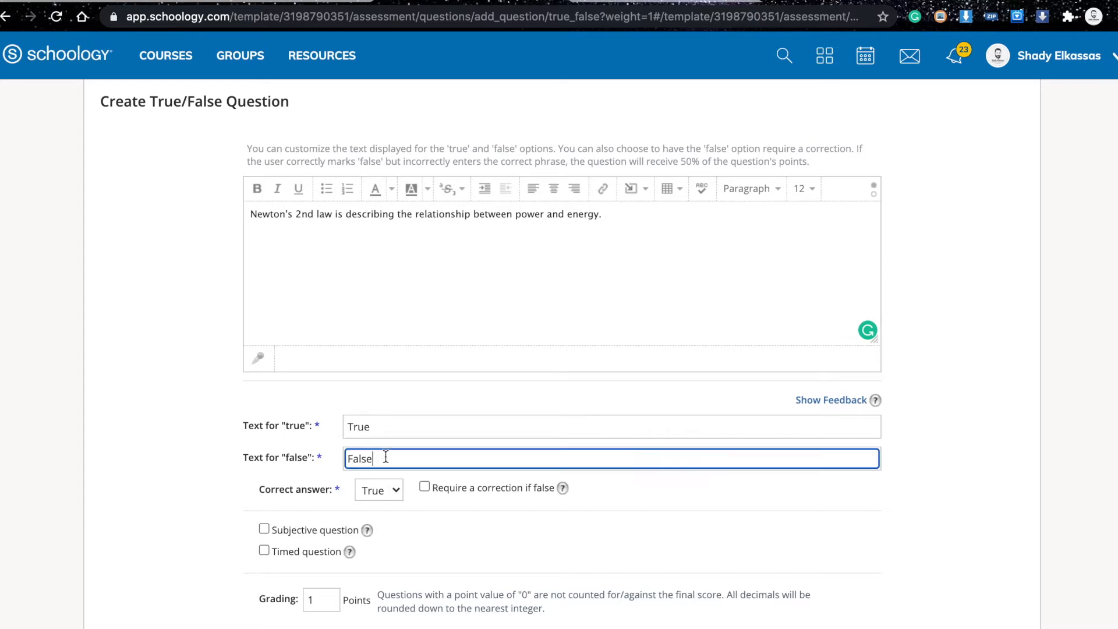
click(374, 491)
click(387, 504)
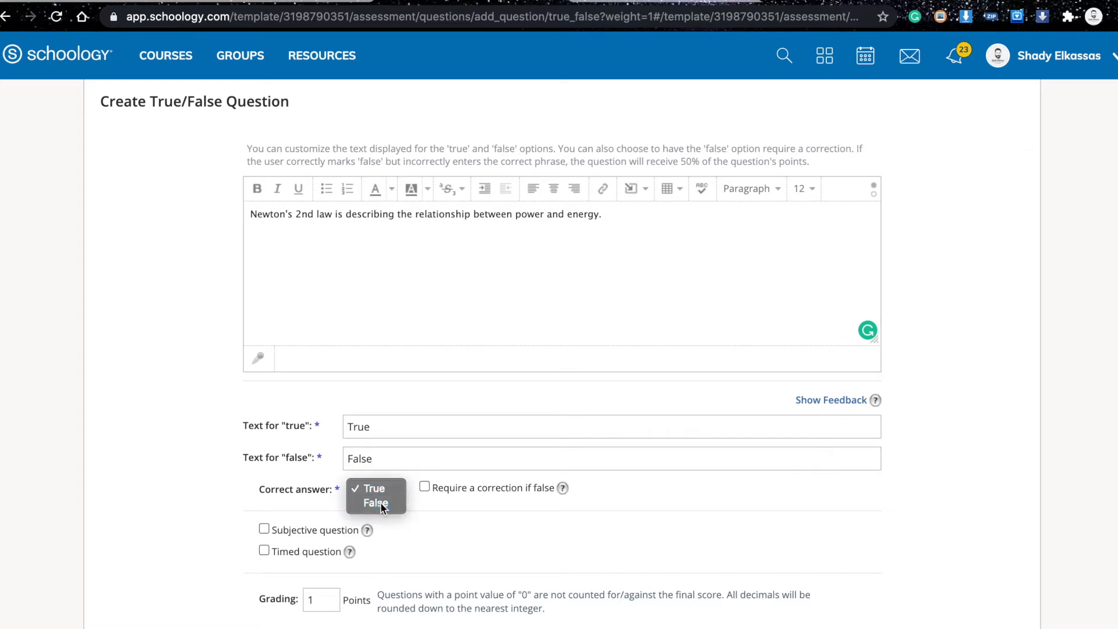
Step: Review the question's wording, answer options, grading points and learning objective alignment option
scroll(459, 498, down, 5)
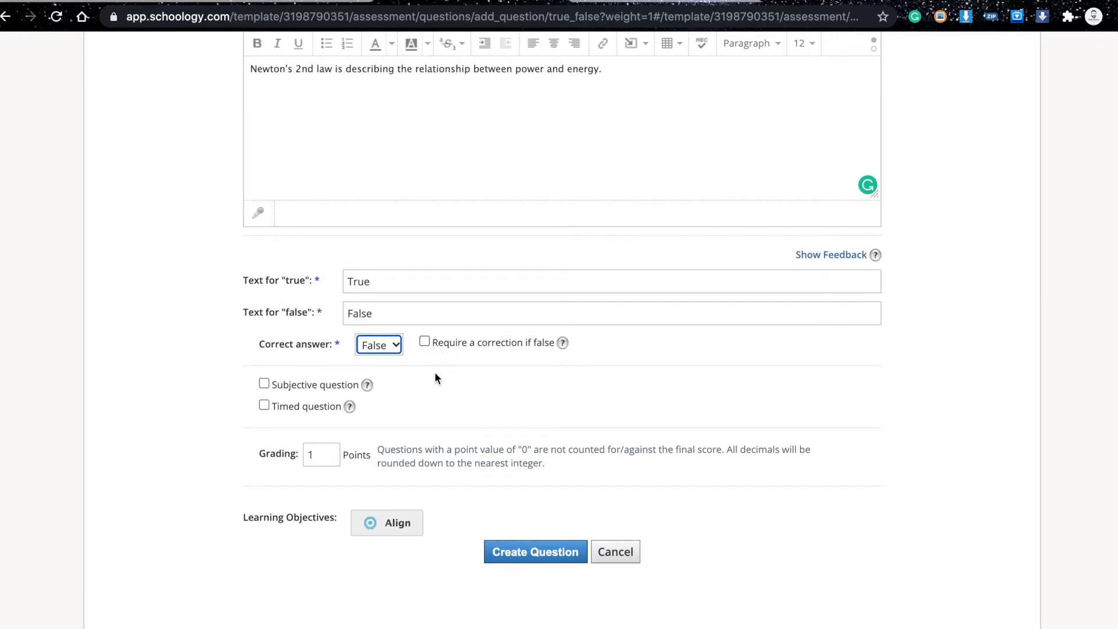
scroll(410, 386, up, 5)
scroll(410, 386, down, 3)
scroll(411, 391, down, 3)
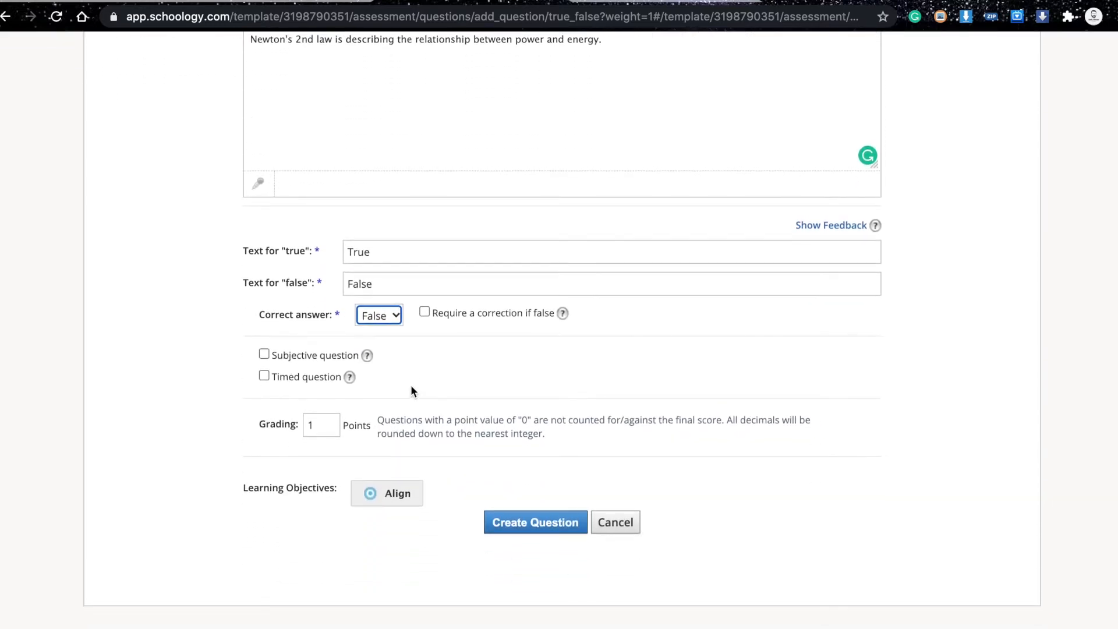
click(321, 426)
scroll(322, 427, up, 5)
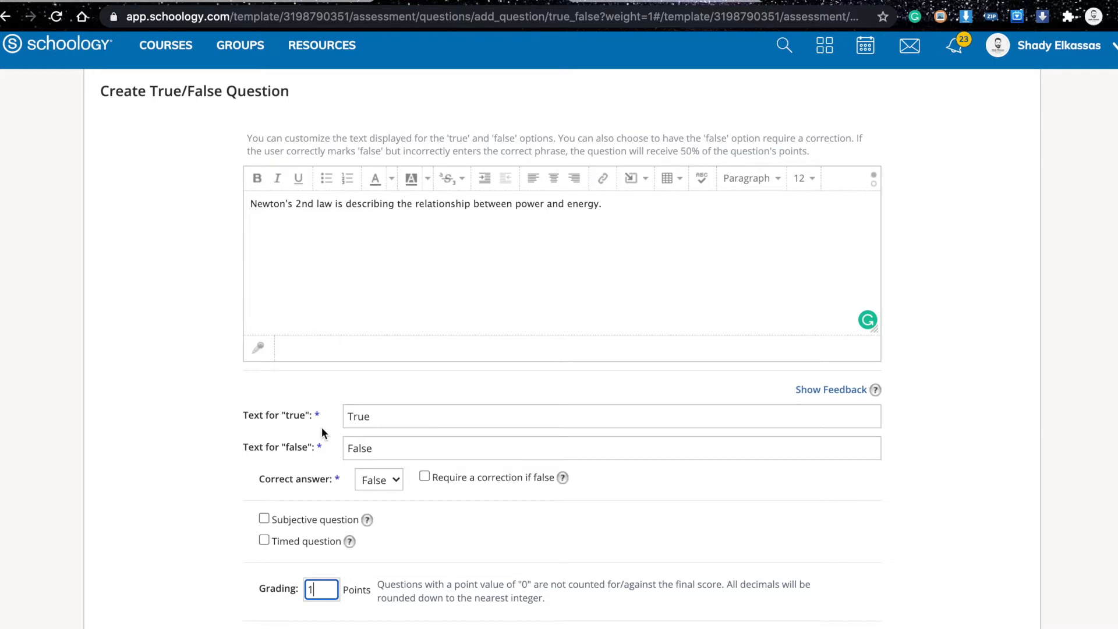
scroll(322, 427, down, 5)
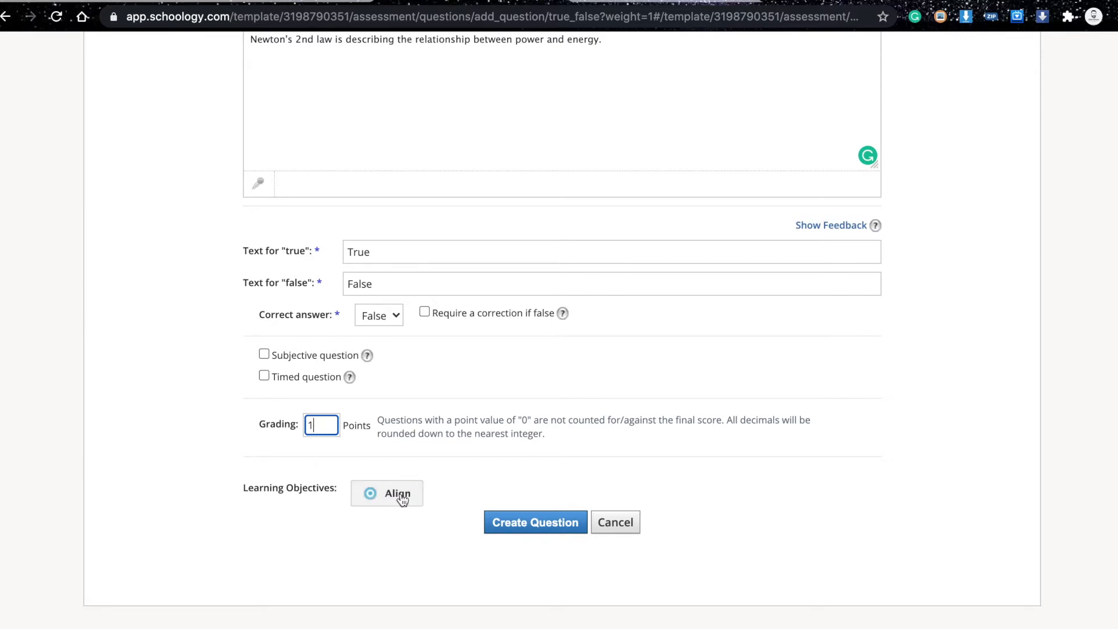
scroll(402, 500, up, 1)
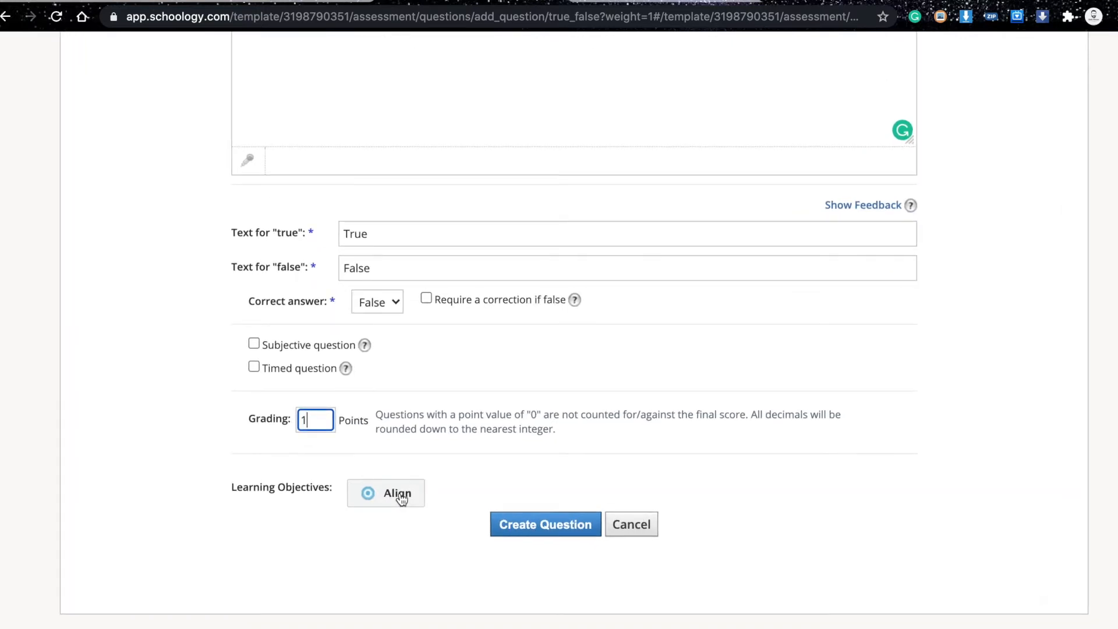
scroll(403, 500, down, 1)
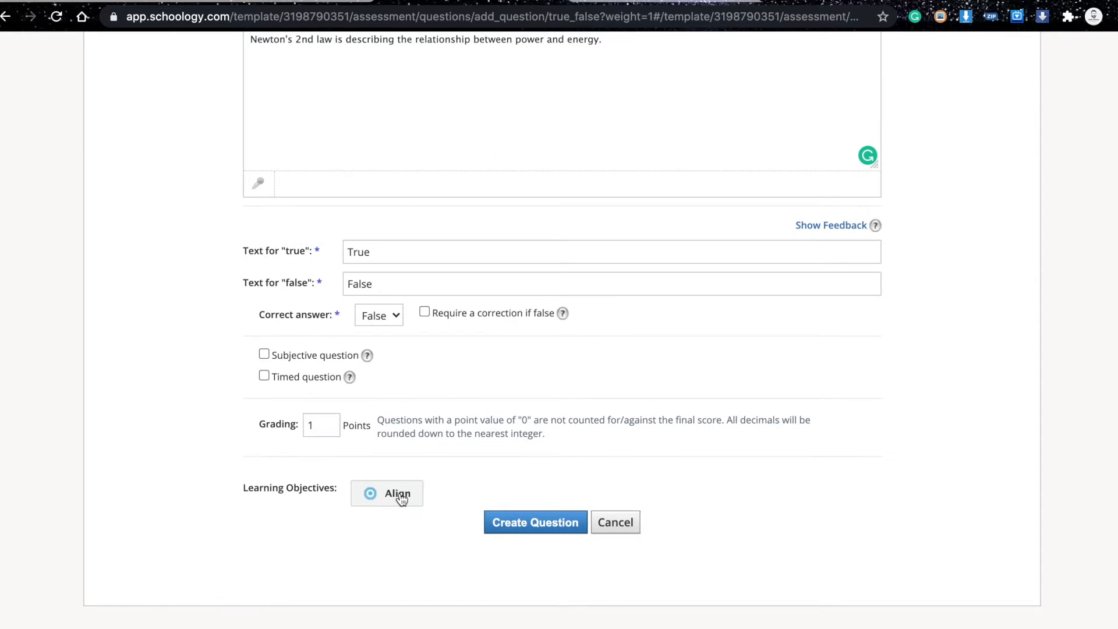
Step: Browse the learning objectives available for aligning the question, down to the custom objectives shared by groups
click(399, 494)
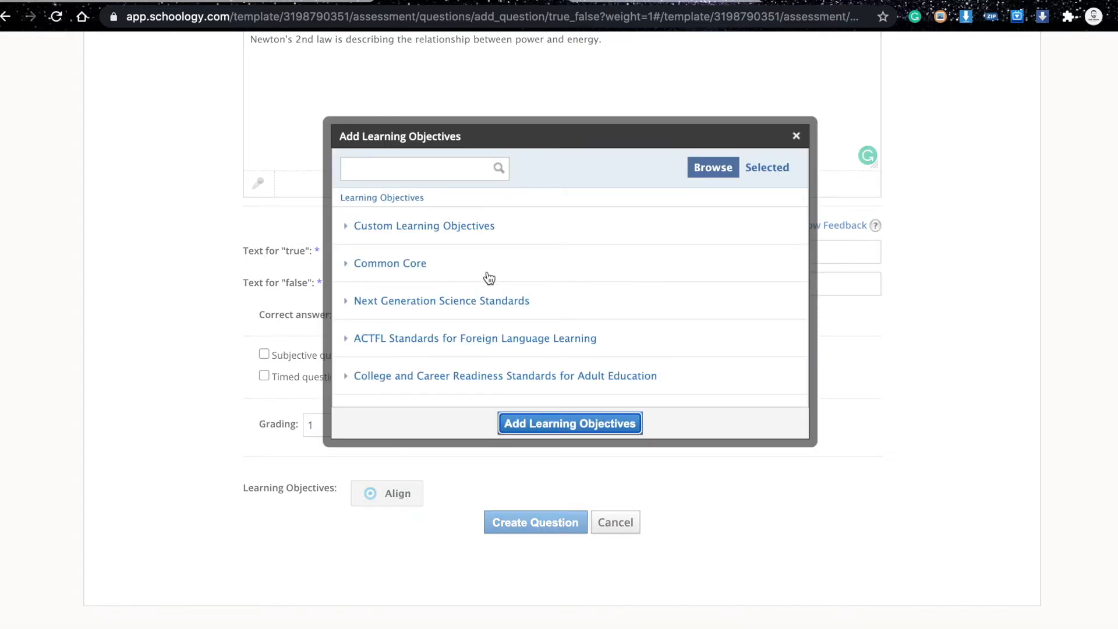
scroll(489, 278, down, 3)
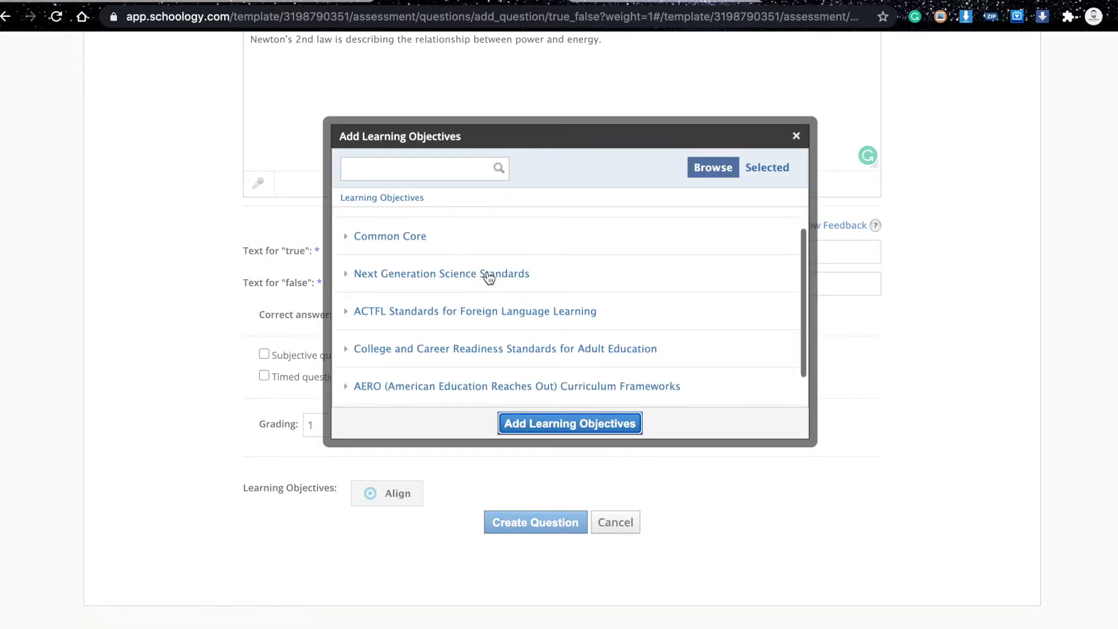
scroll(489, 278, up, 3)
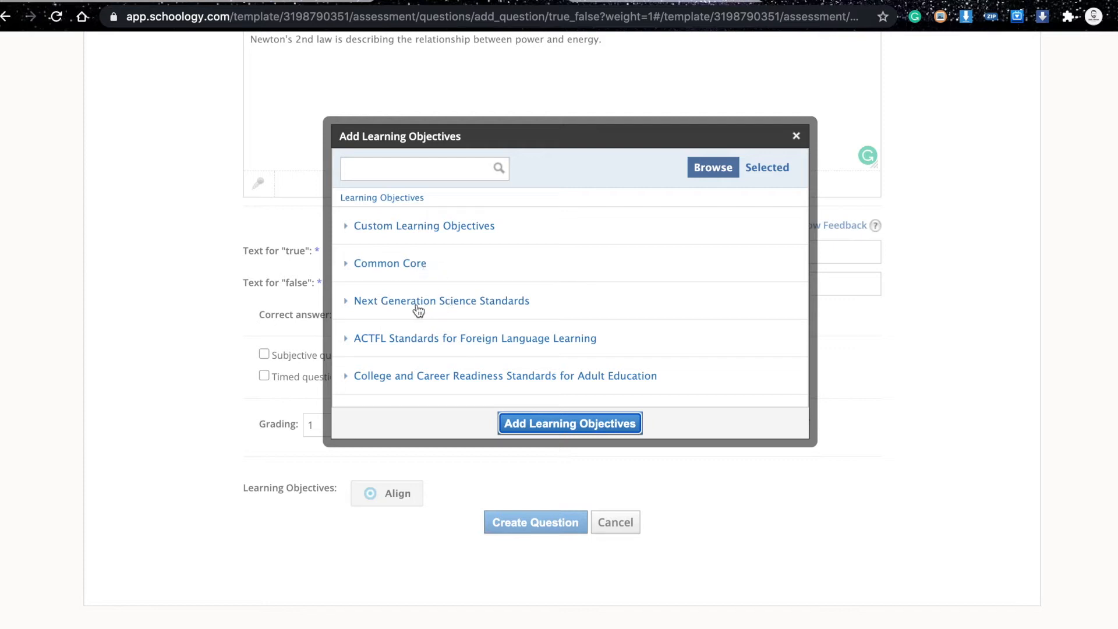
scroll(388, 335, down, 3)
scroll(390, 339, up, 3)
scroll(452, 240, up, 2)
scroll(452, 240, down, 2)
click(450, 232)
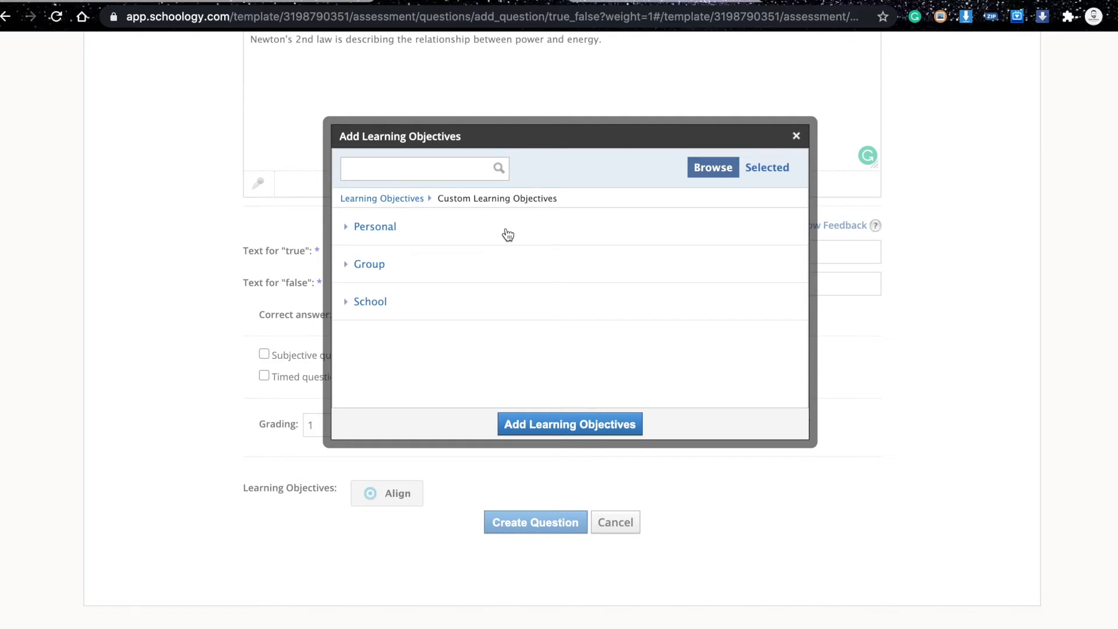
click(369, 265)
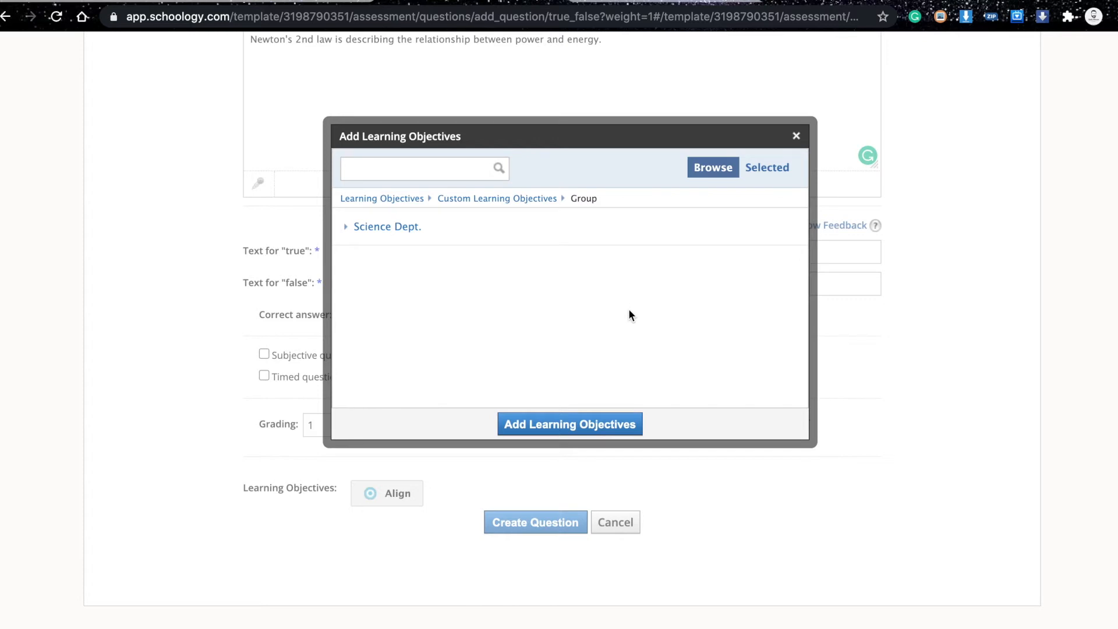
Step: Switch to the browser tab with the Science Dept. group and open the full My Groups page from there
click(303, 1)
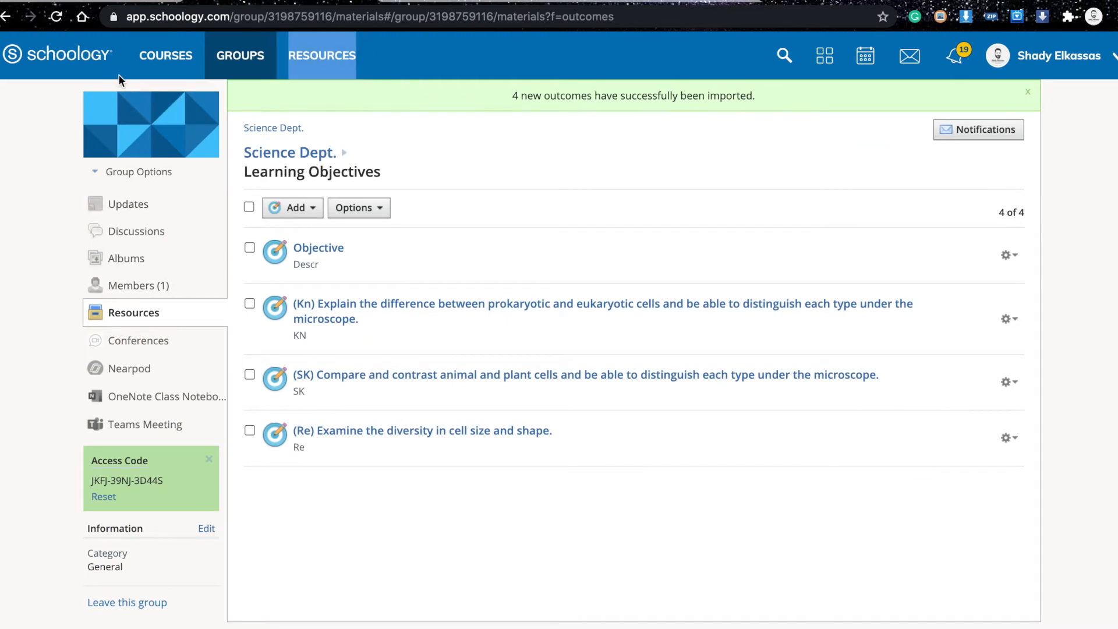
click(65, 62)
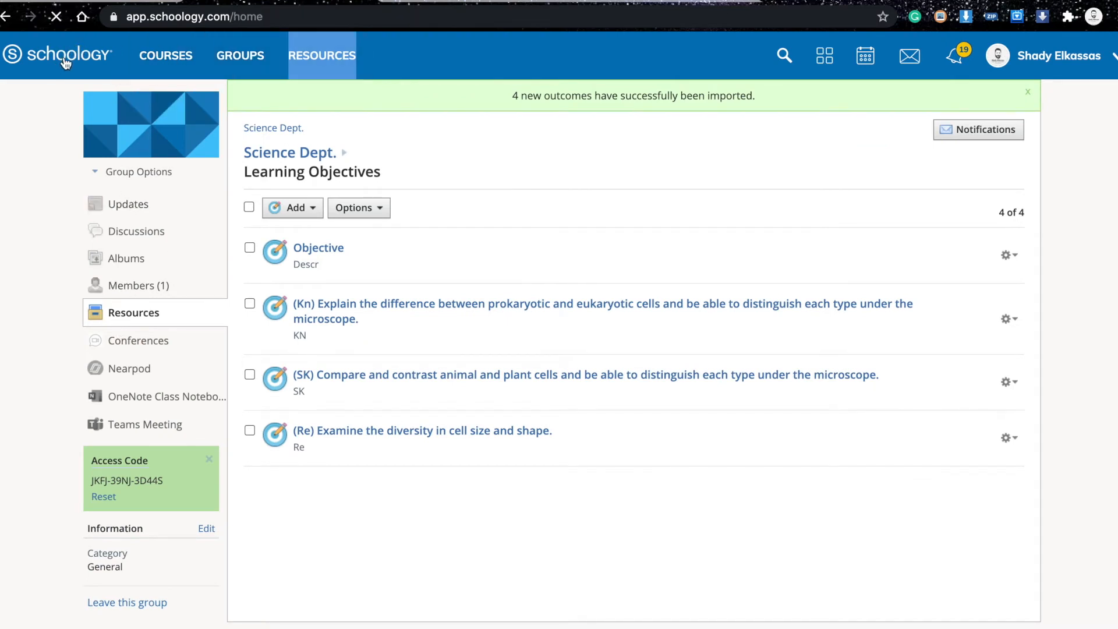
click(246, 60)
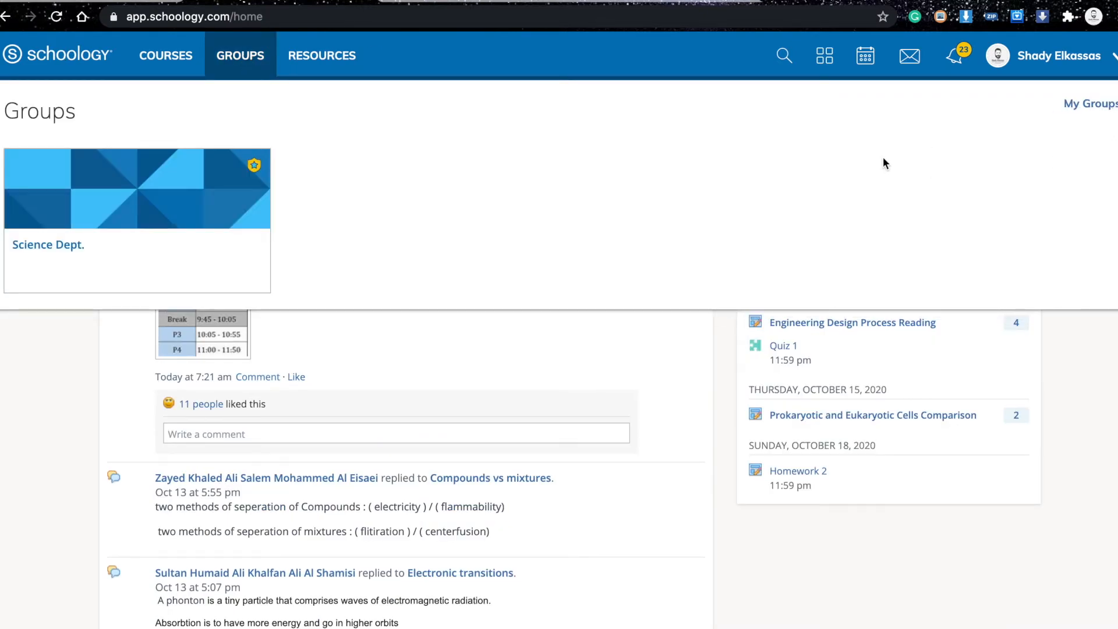
click(1090, 105)
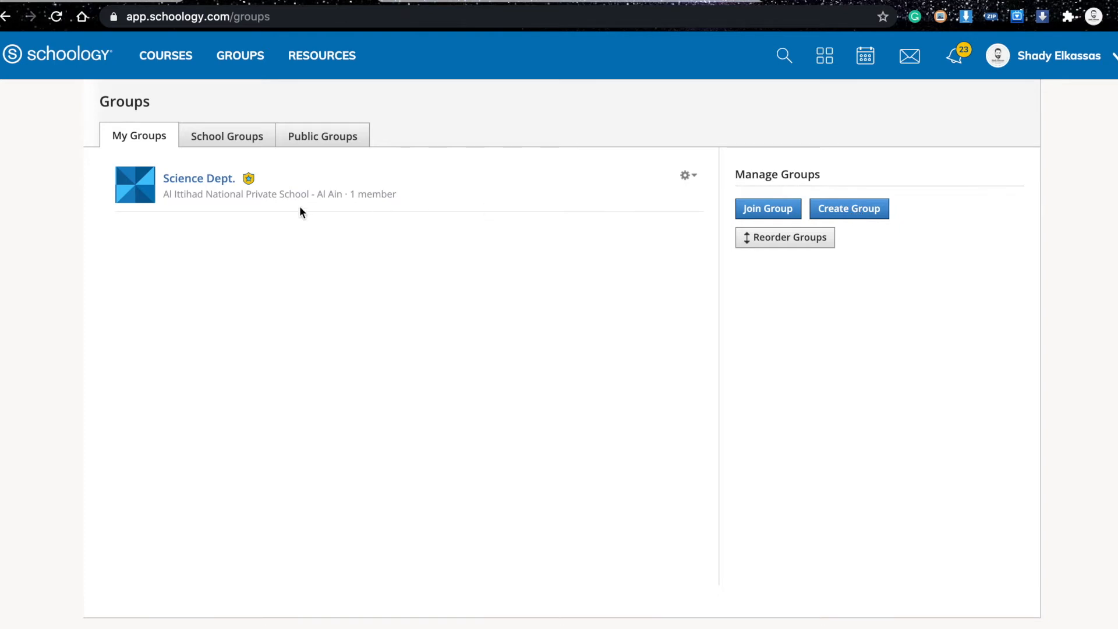
Step: Create a group named Arabic with Group privacy, Invite Only access and the Advising Groups category
click(861, 212)
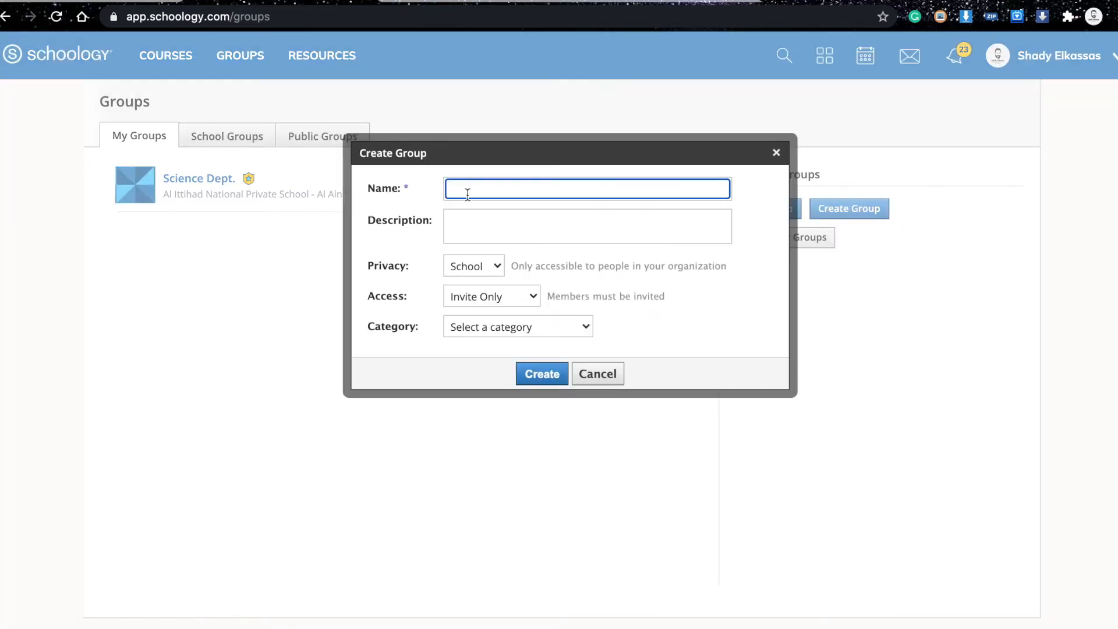
text(Arabic)
click(489, 224)
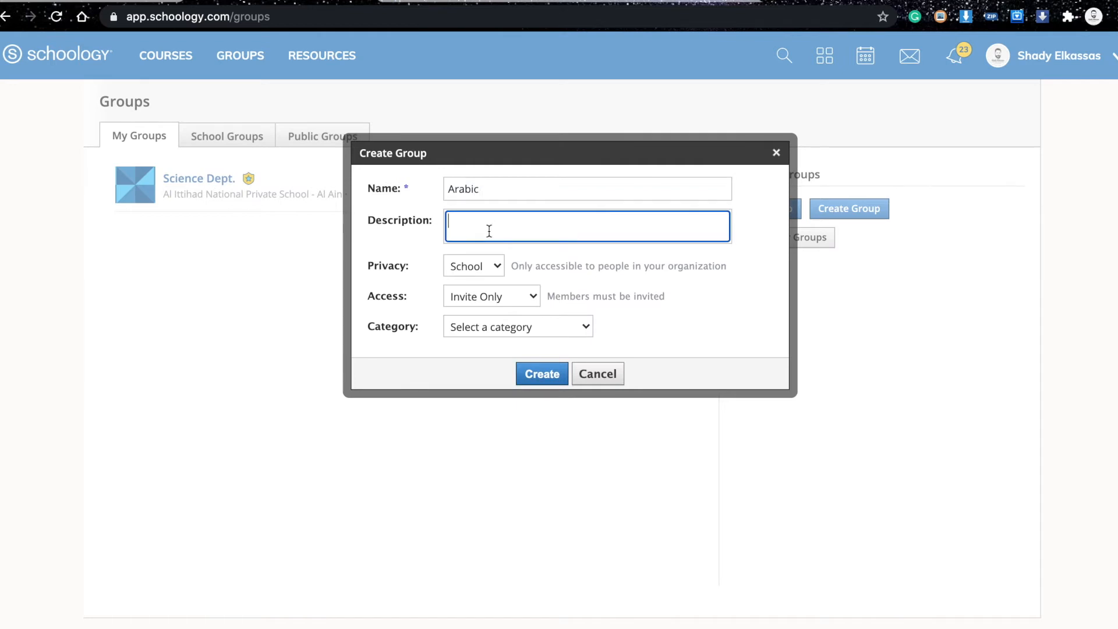
click(481, 270)
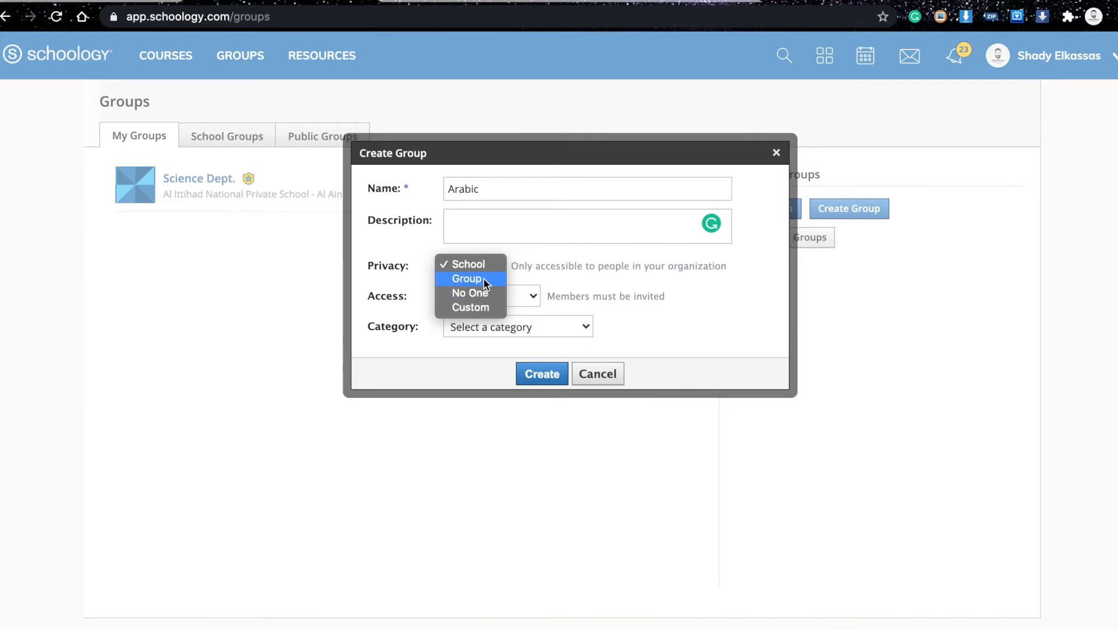
click(483, 280)
click(502, 298)
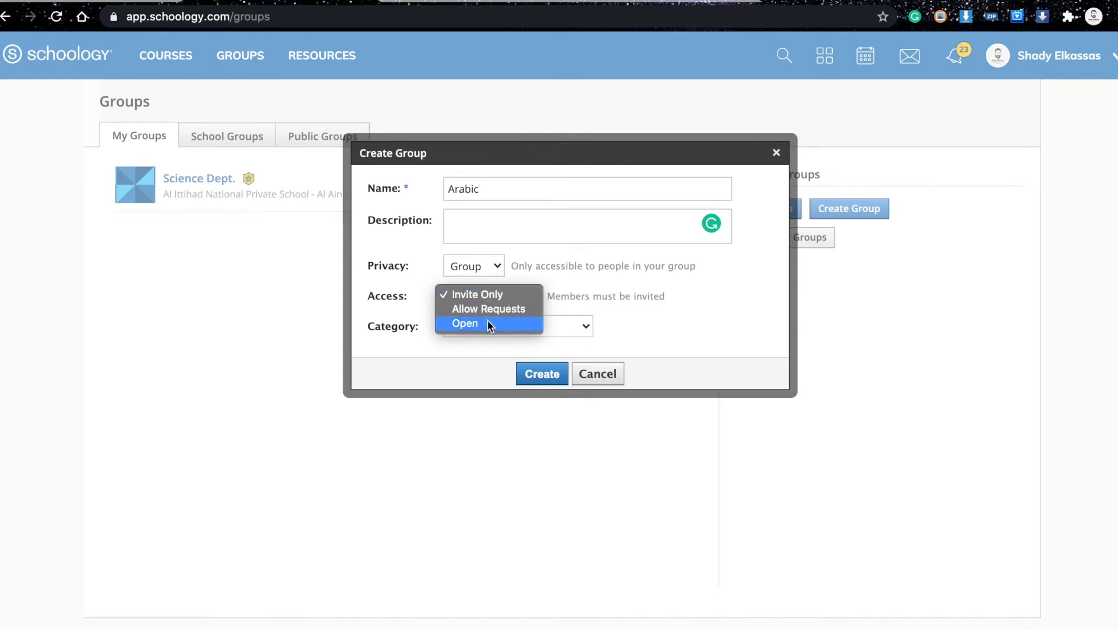
click(543, 325)
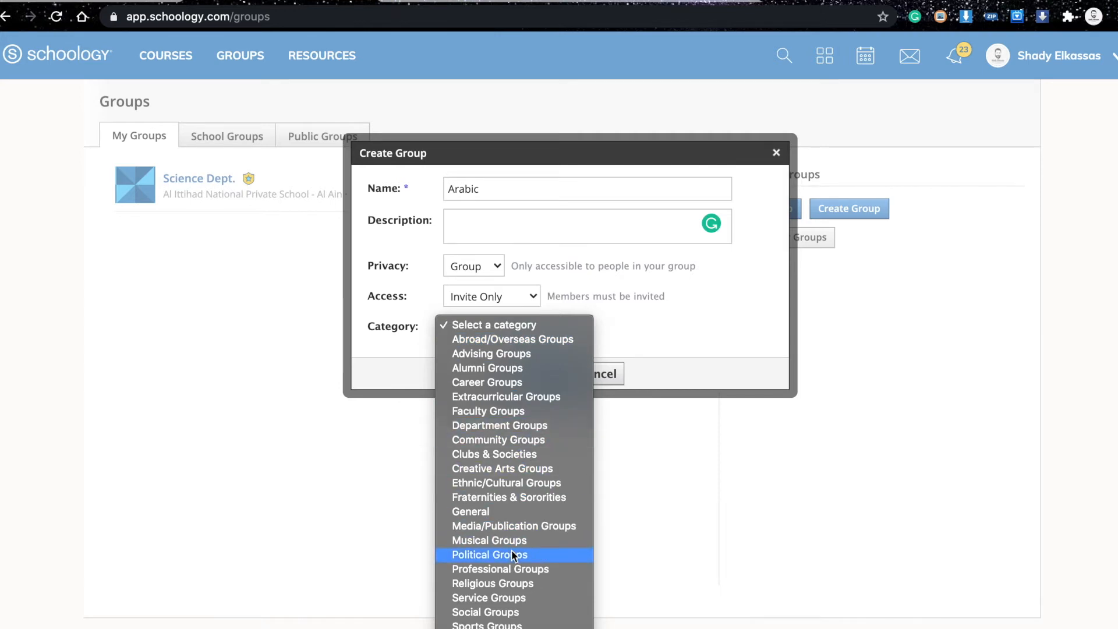
scroll(511, 550, down, 1)
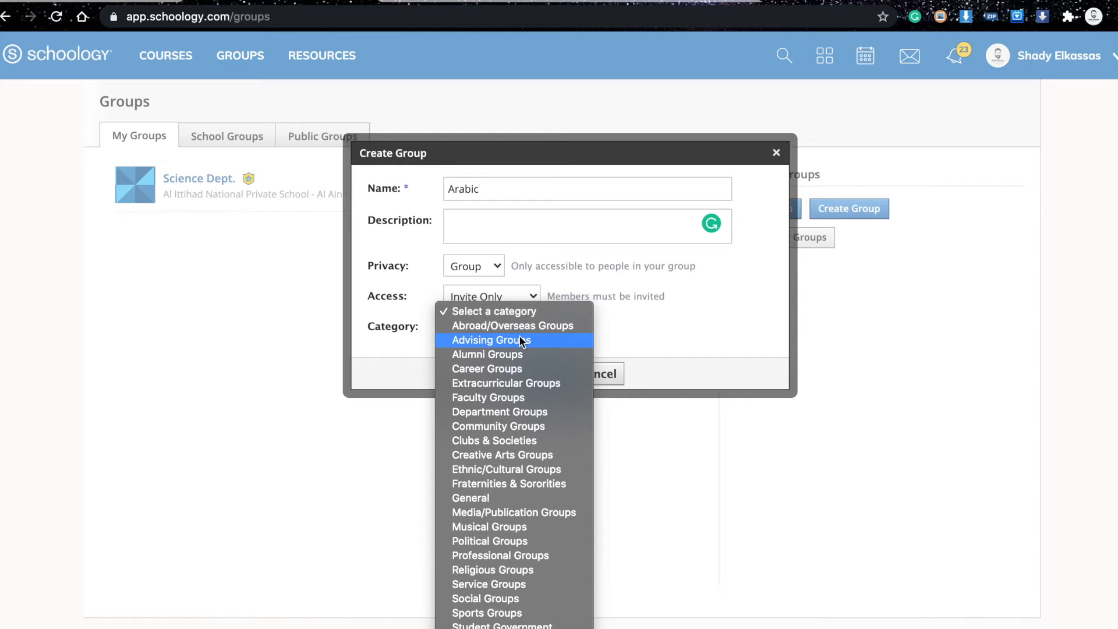
click(508, 340)
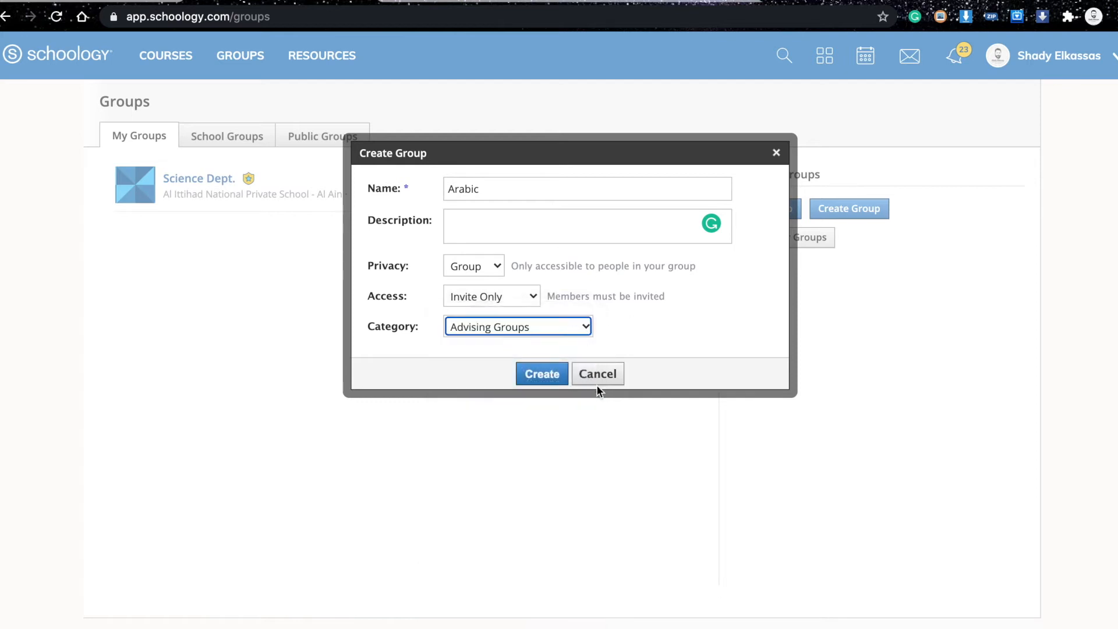
click(548, 376)
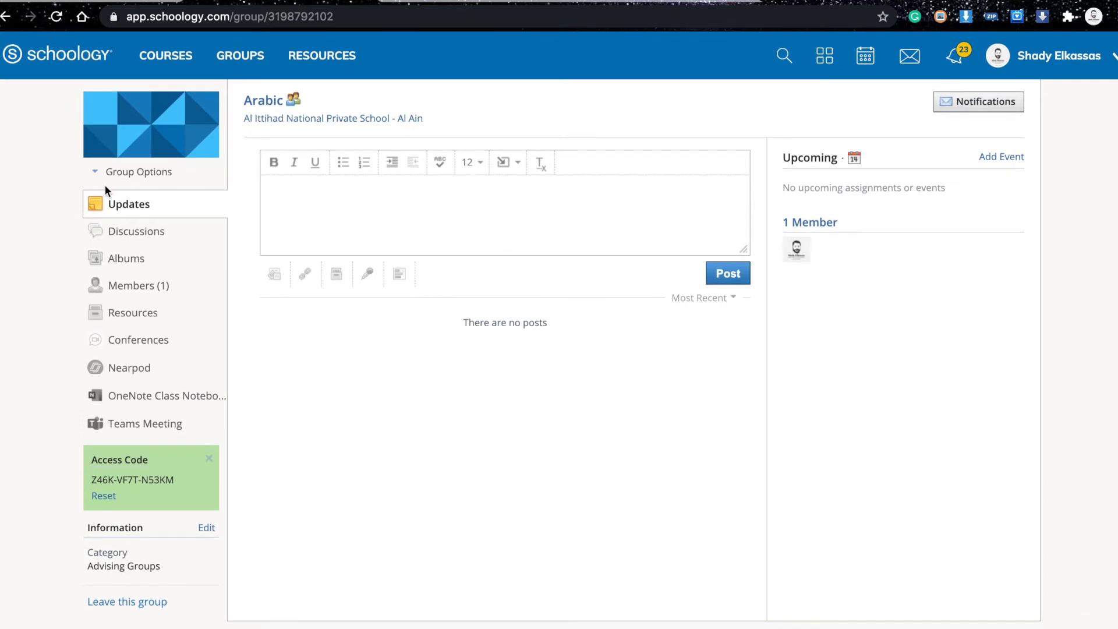
Step: Open the Science Dept. group, then check its members and the resource types that can be added to it
click(239, 54)
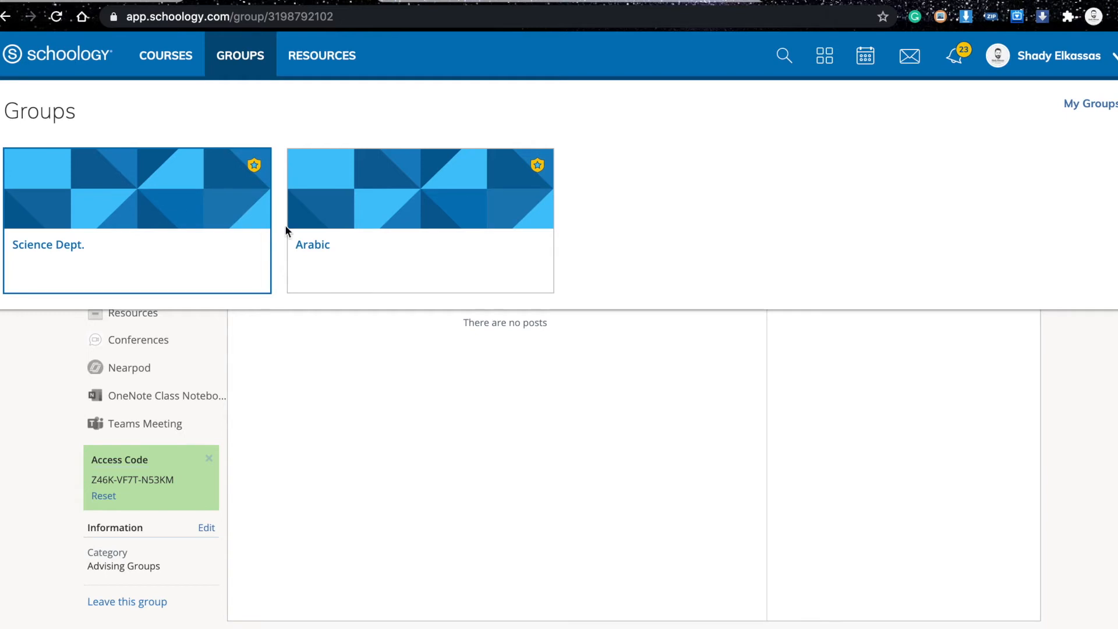
click(169, 209)
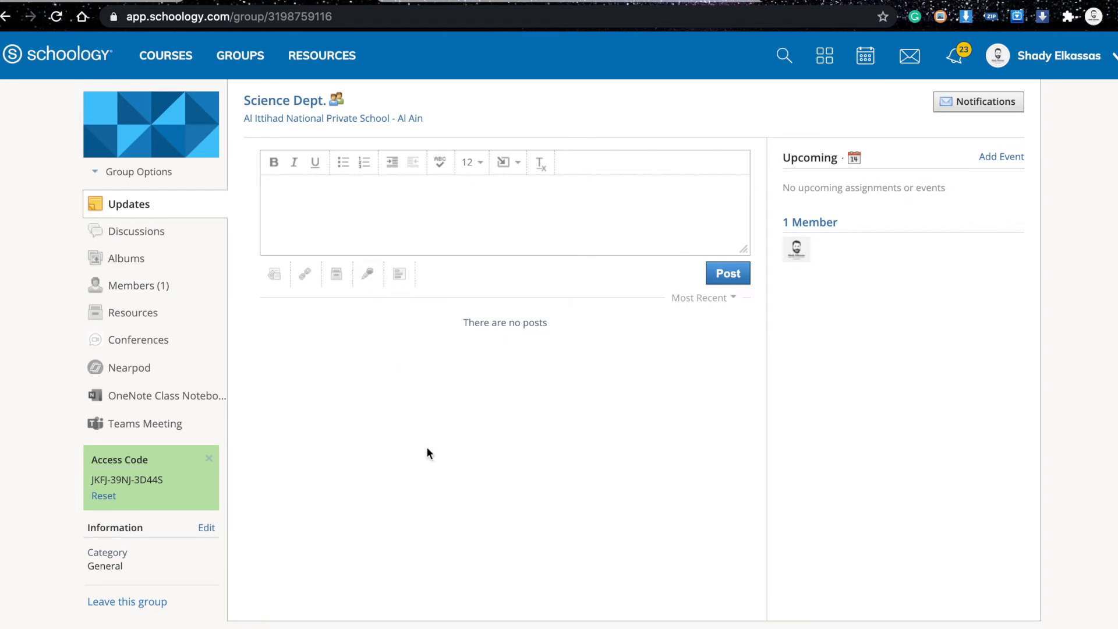
click(138, 285)
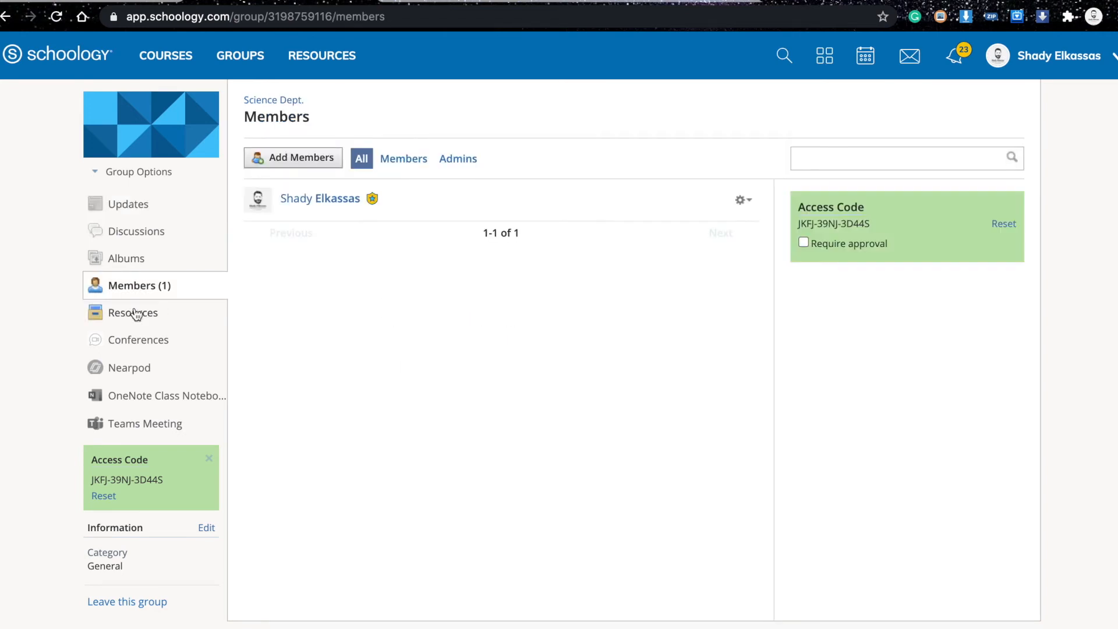
click(132, 315)
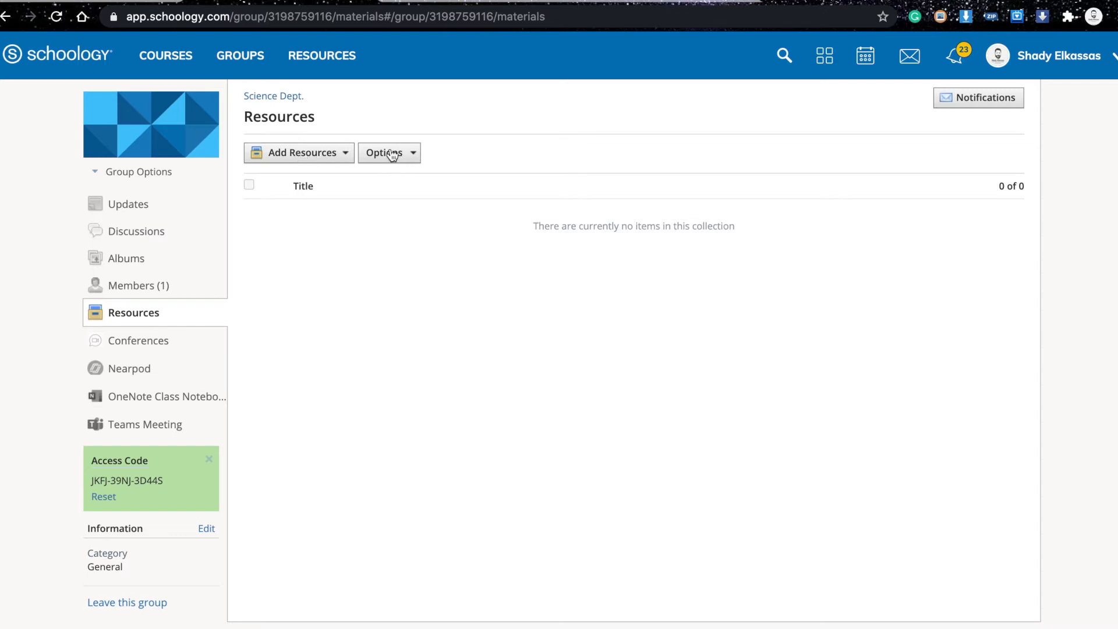
click(327, 155)
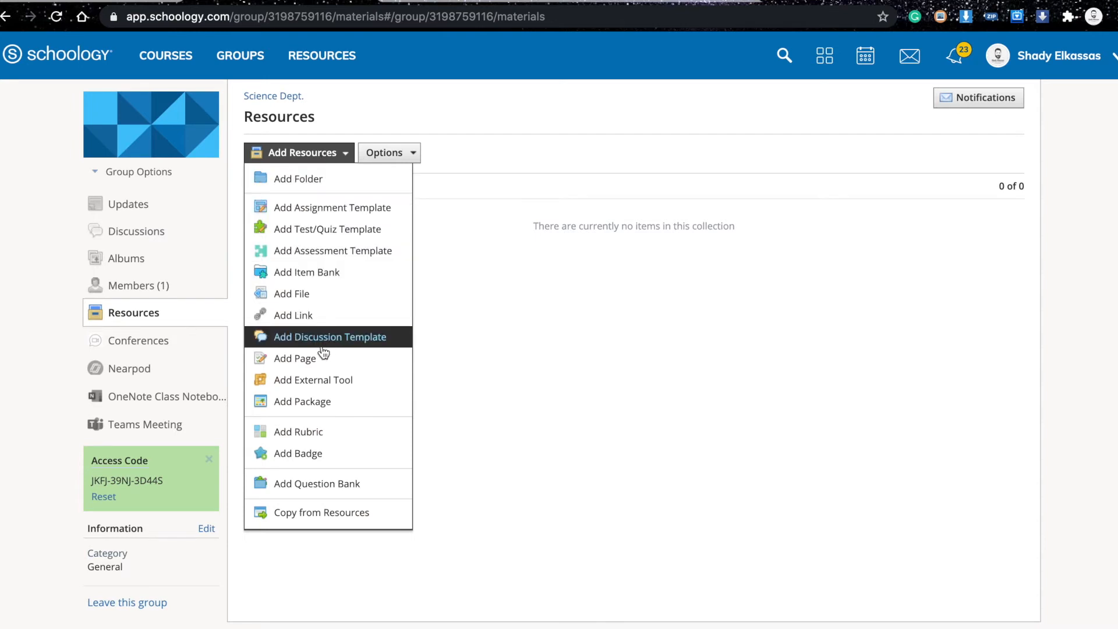
click(481, 384)
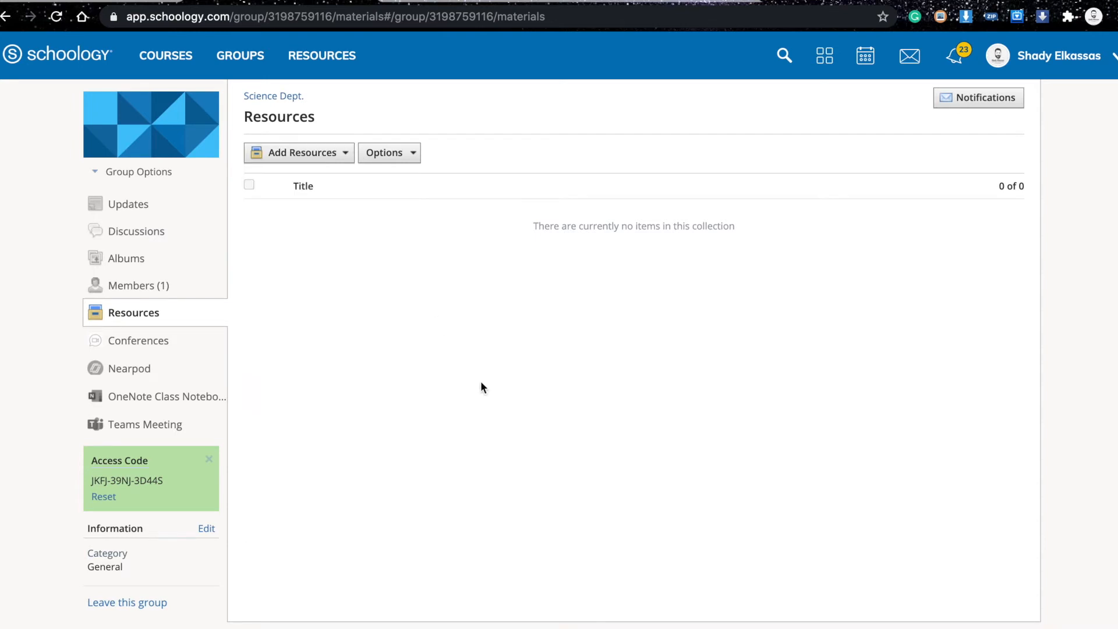
Step: Enable learning objectives in the Science Dept. group's resources
click(399, 156)
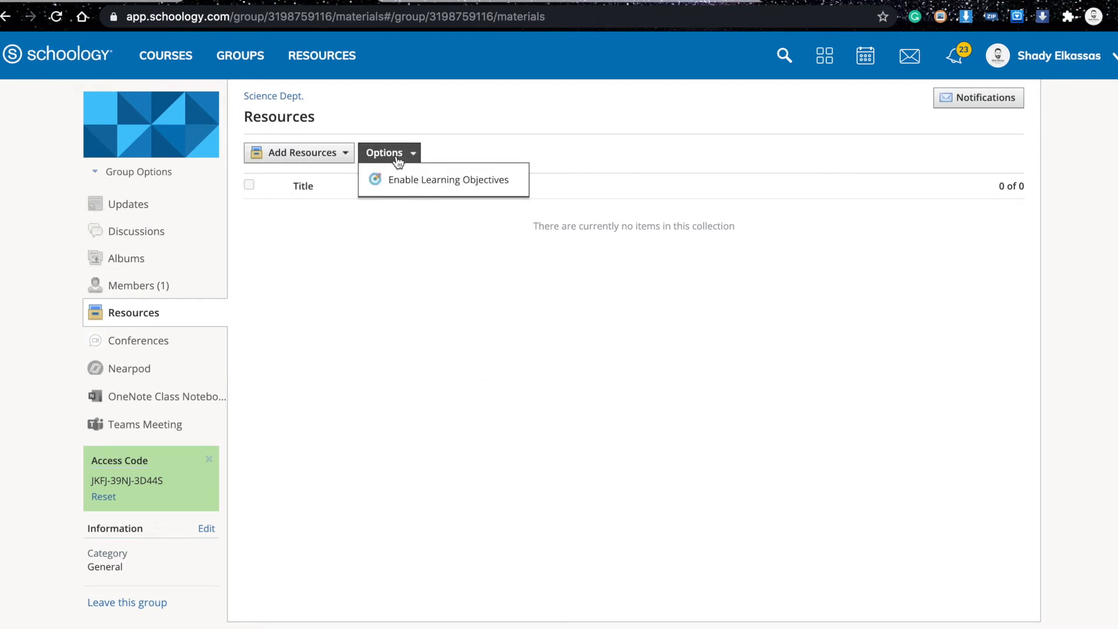
click(424, 181)
click(541, 261)
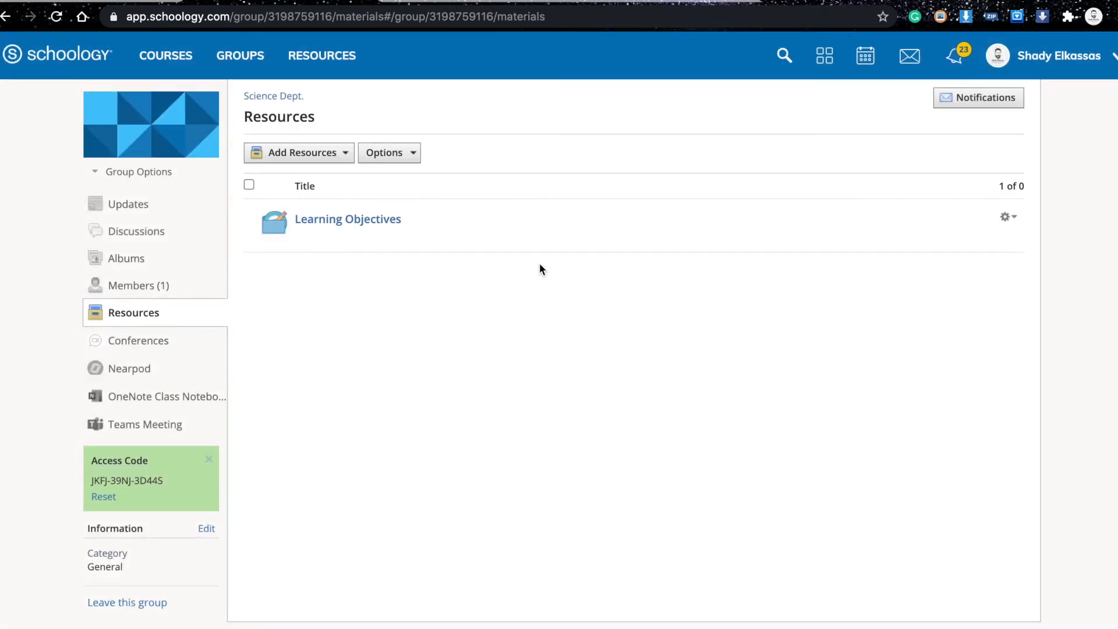
Step: Open the Learning Objectives folder and delete the existing objectives from it
click(358, 219)
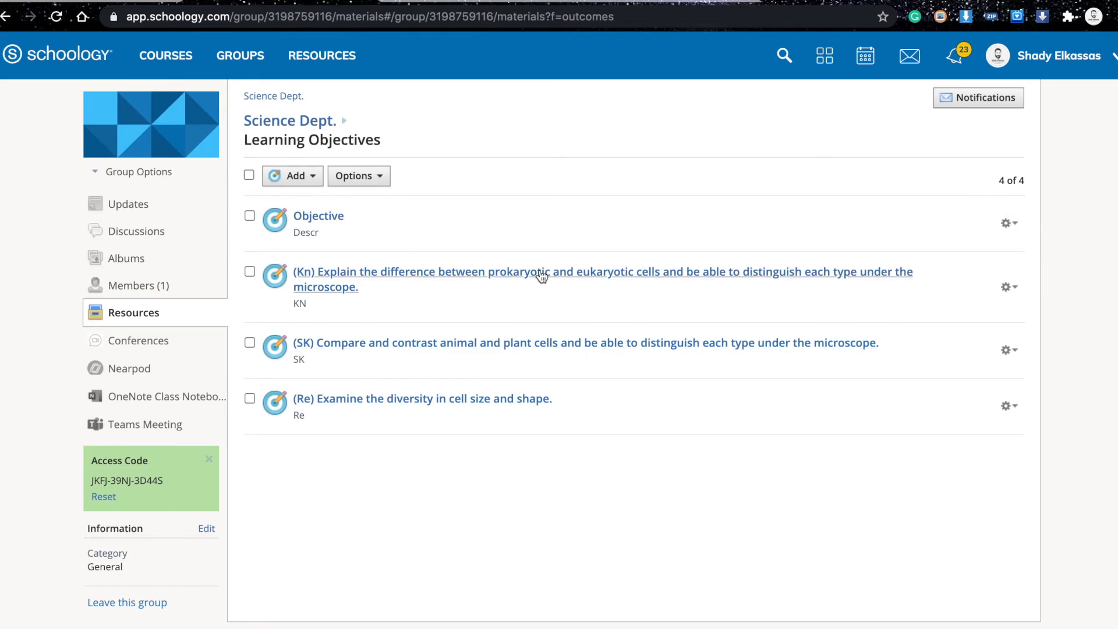
click(1011, 224)
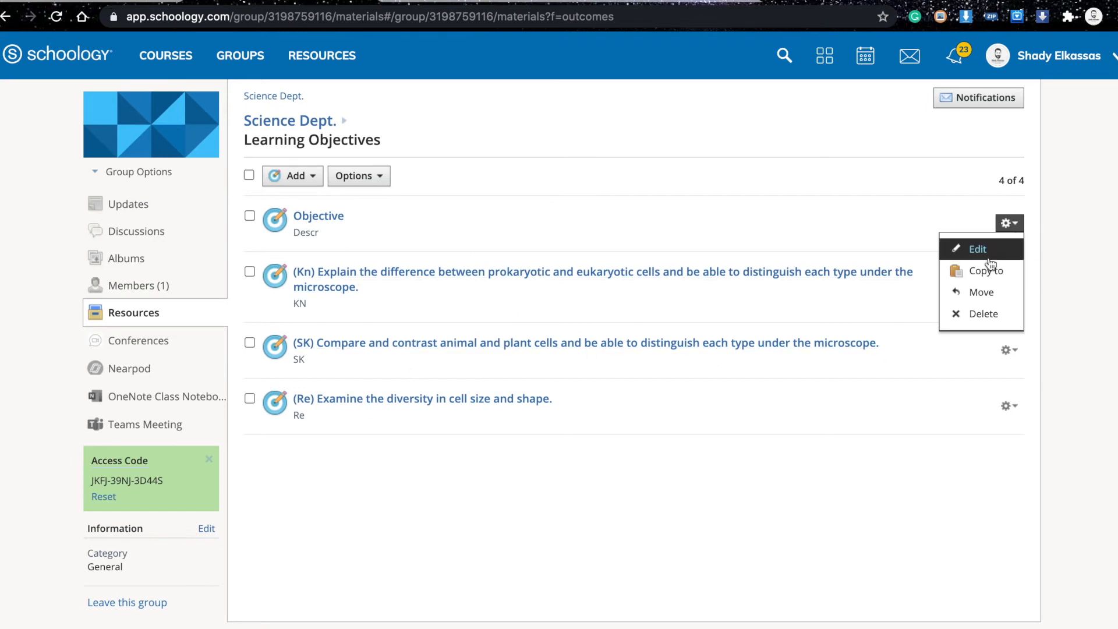
click(982, 318)
click(539, 275)
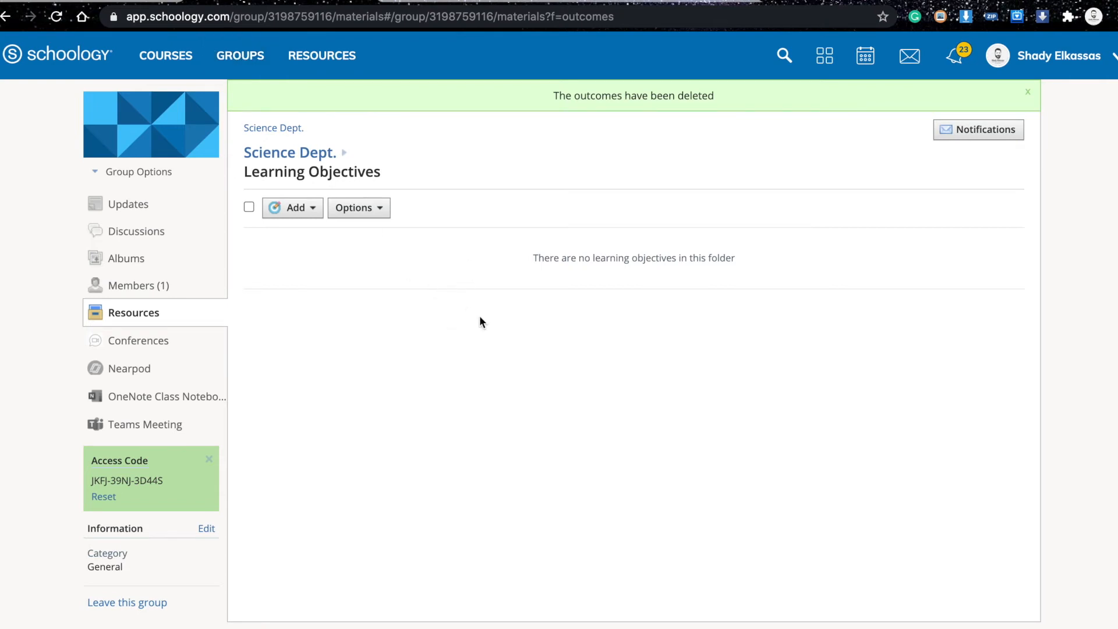
Step: Examine the title and description fields required for a custom learning objective, without creating one
click(304, 213)
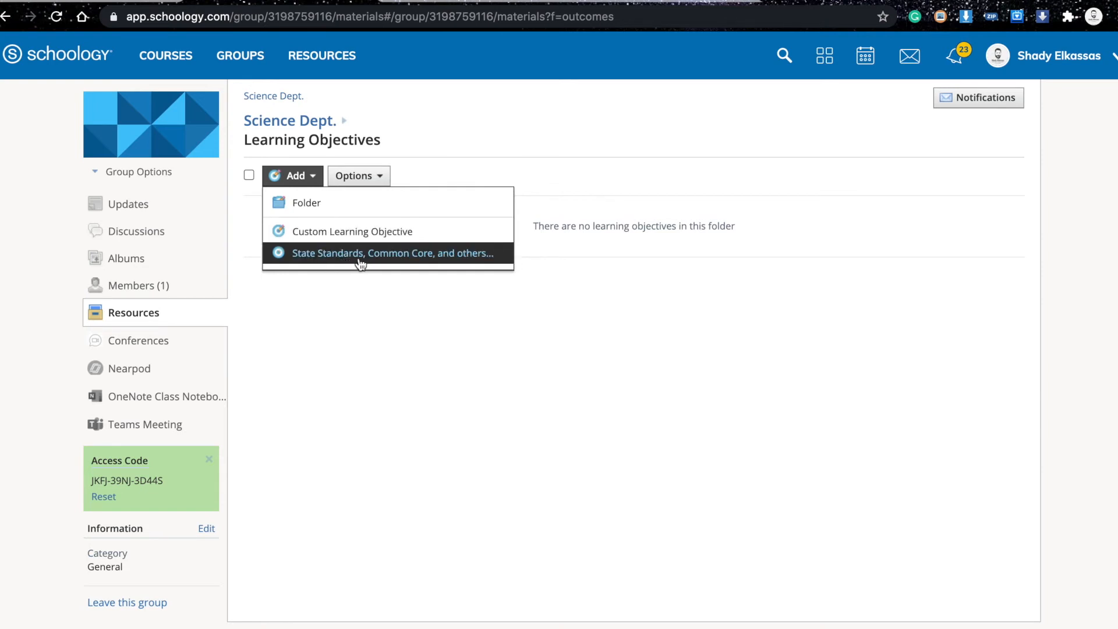
click(415, 232)
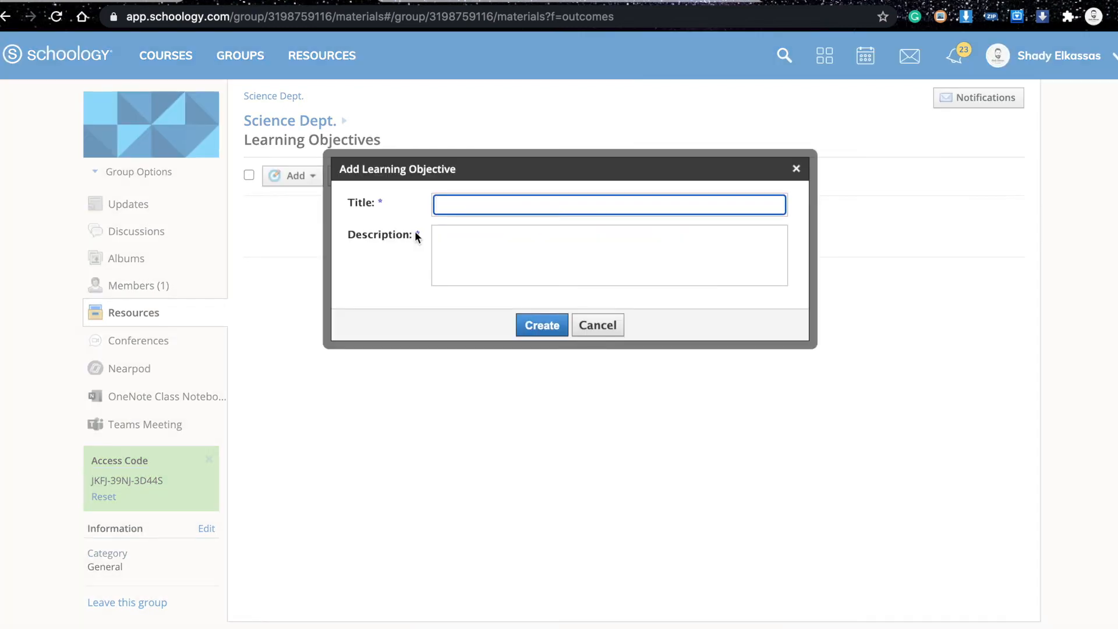
click(449, 204)
click(393, 255)
click(502, 253)
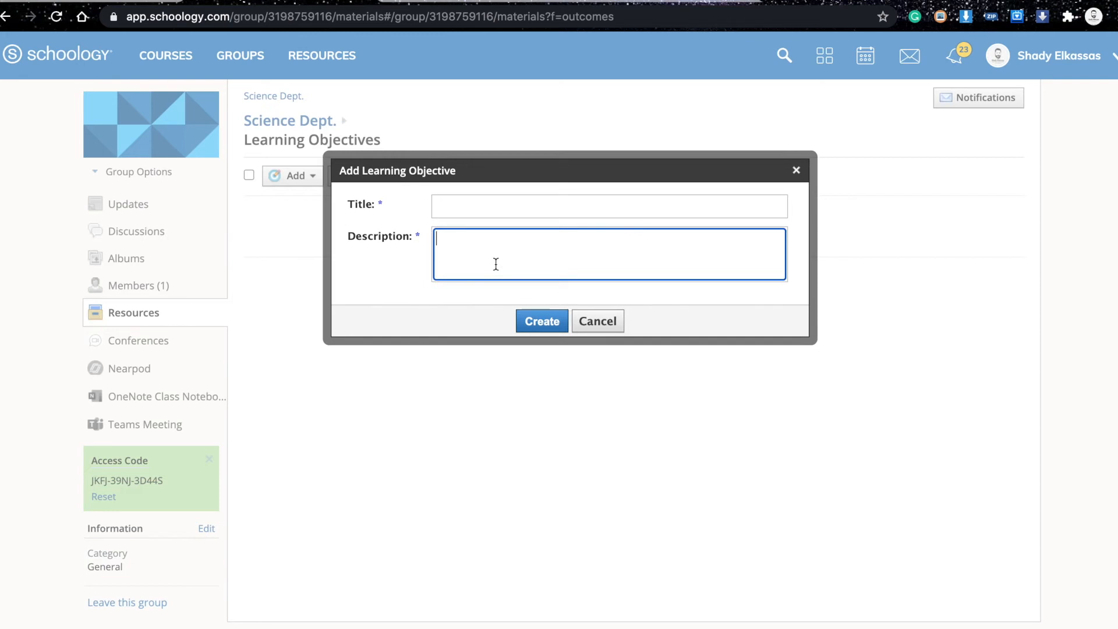
click(547, 207)
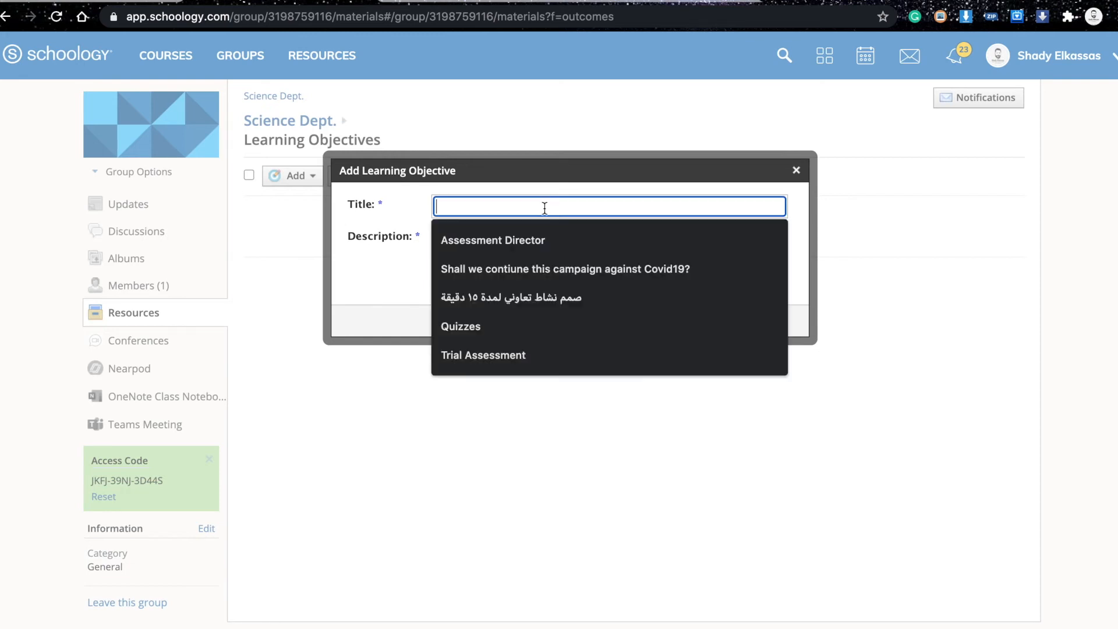
click(421, 275)
click(557, 259)
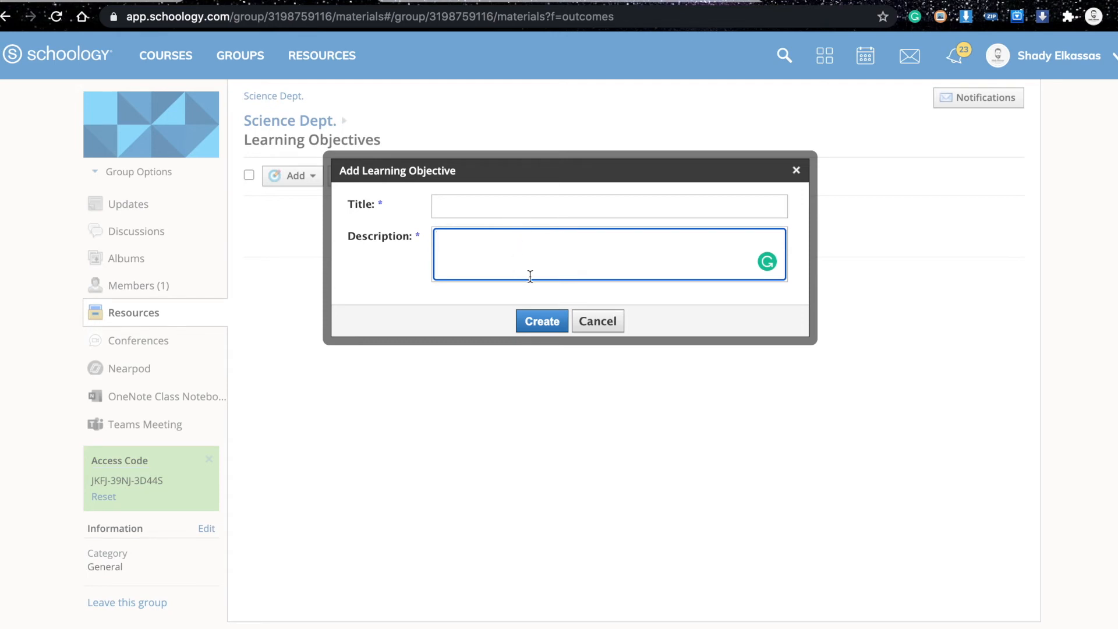
click(603, 322)
Step: Start importing learning objectives from a file into the Science Dept. group's Learning Objectives folder
click(302, 184)
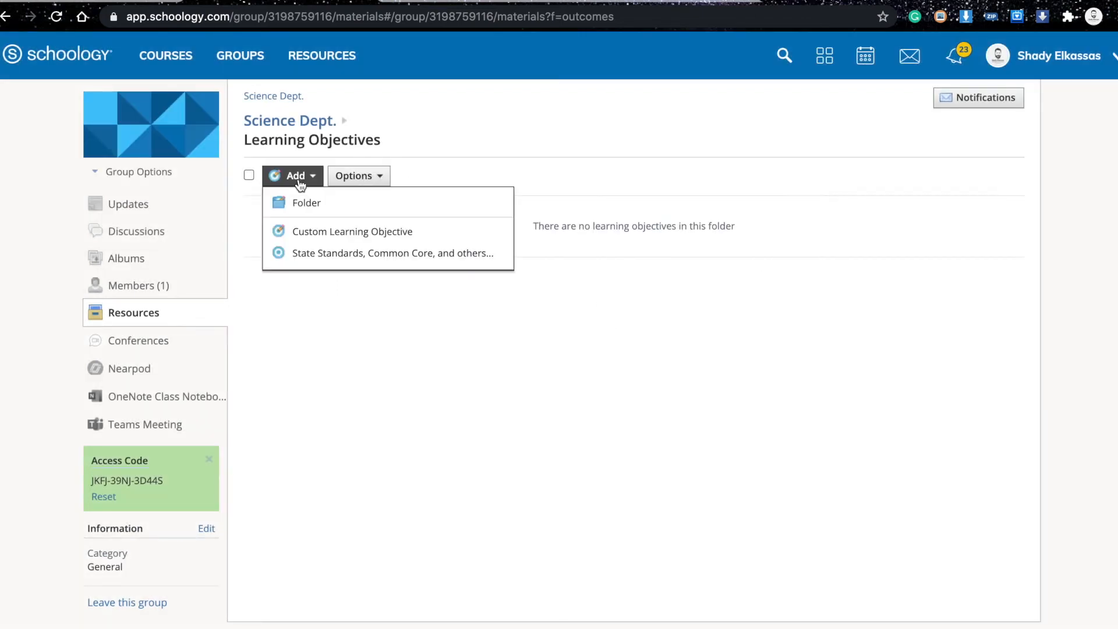
click(354, 176)
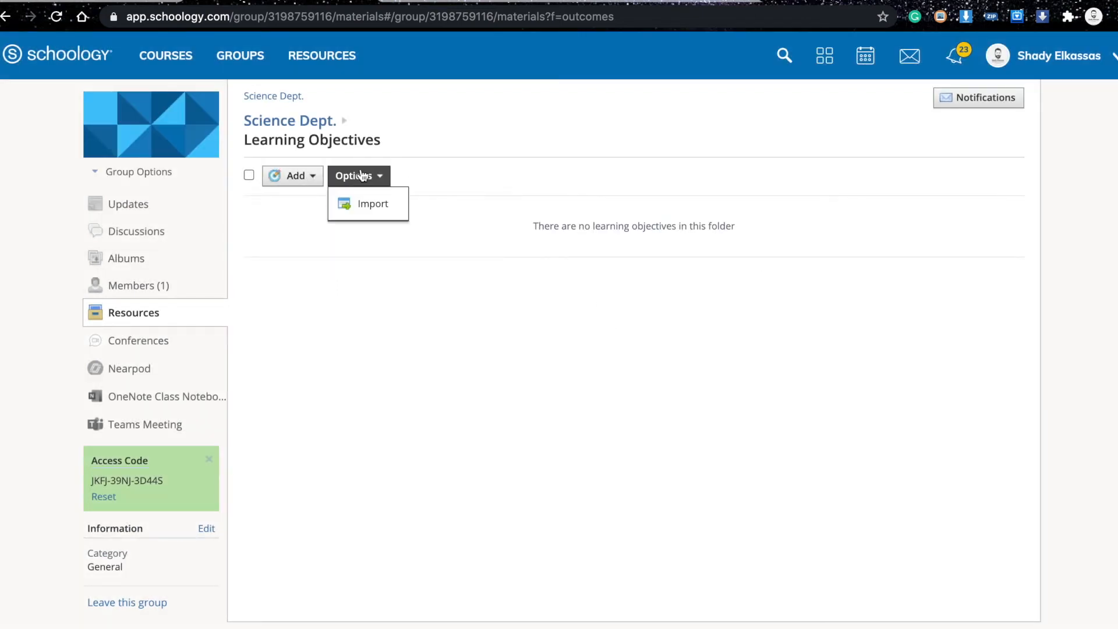
click(373, 205)
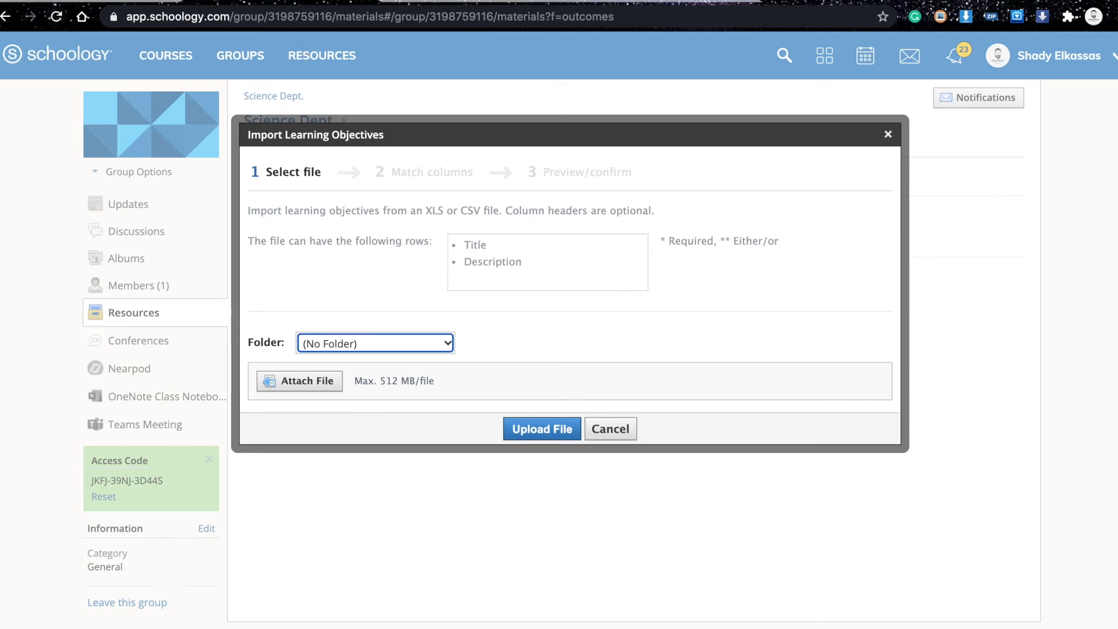
Step: Leave the full-screen browser and switch to the Objectives workbook in Excel
mouse_move(31, 1)
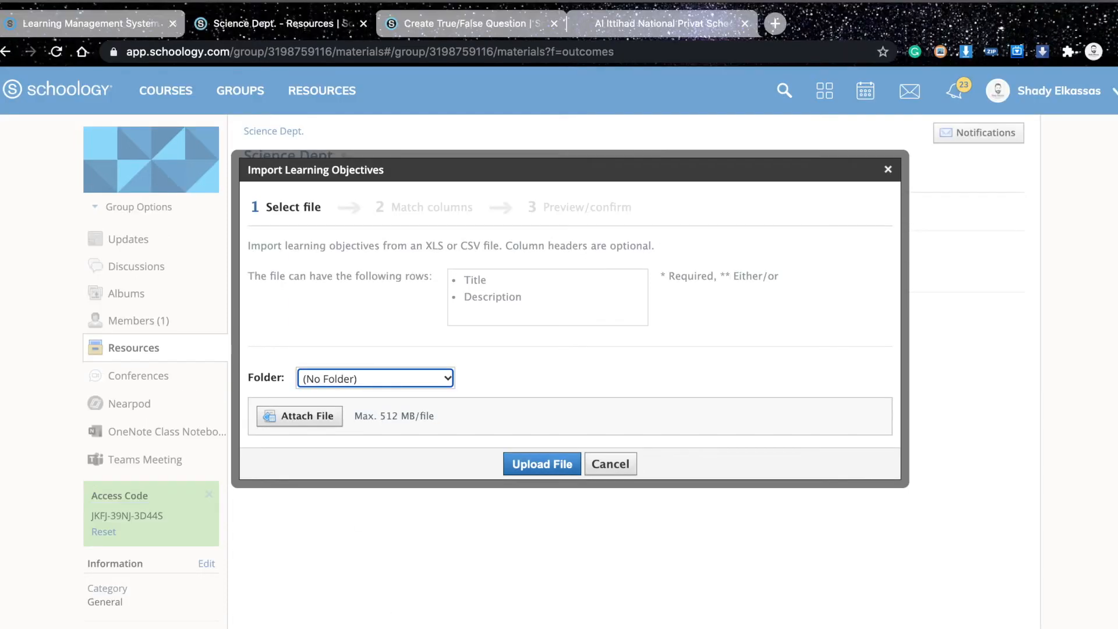
click(35, 1)
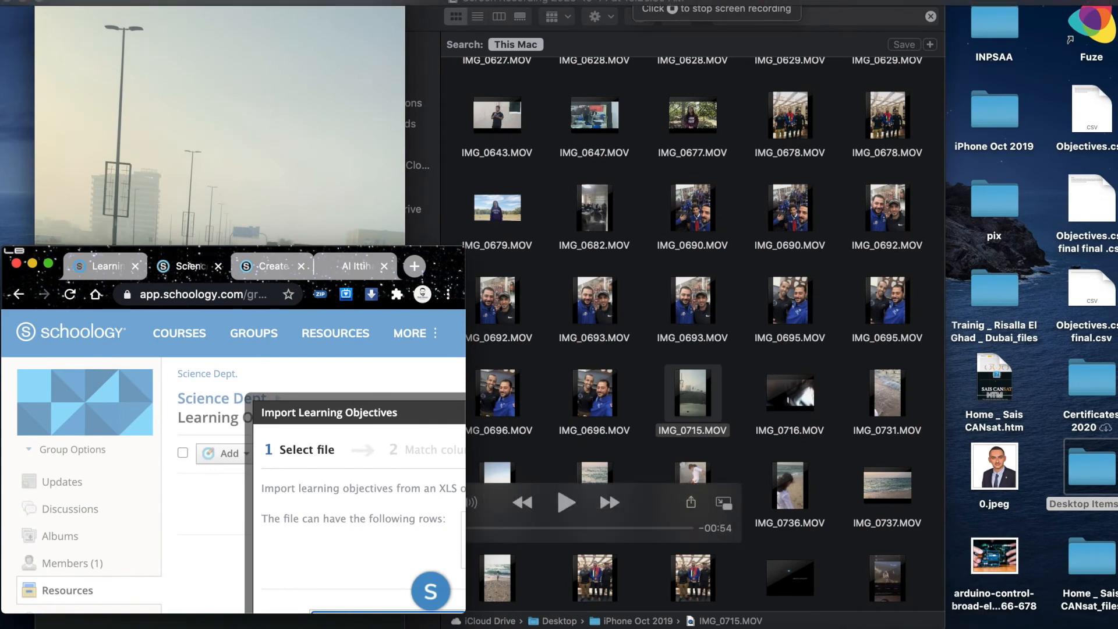
click(981, 626)
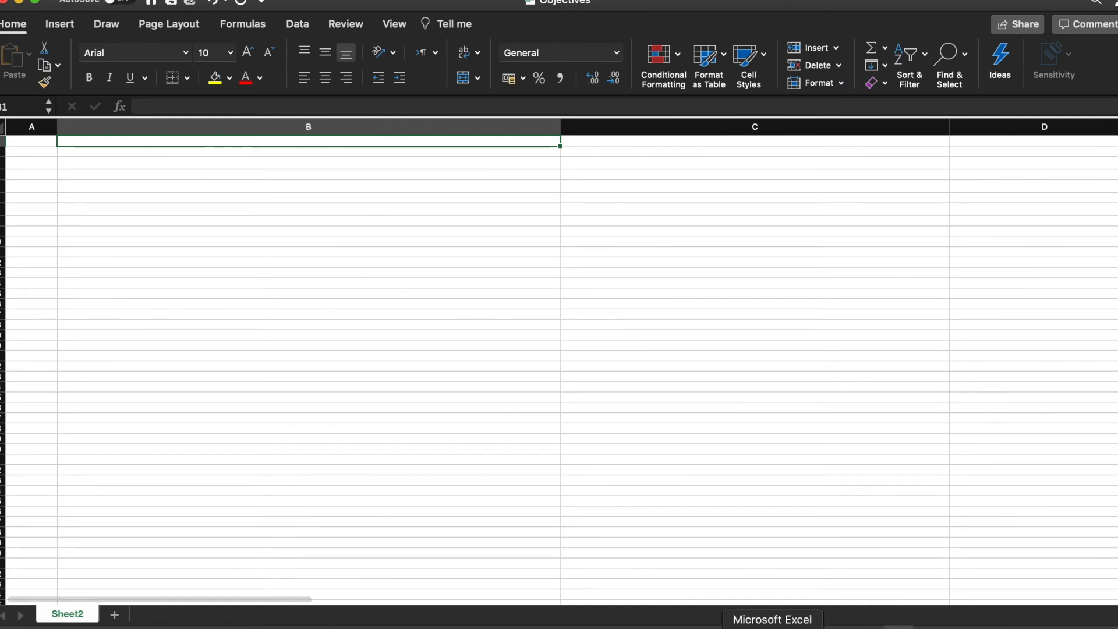
Step: Switch to the Pages document and copy its whole table of cell biology learning objectives
click(476, 626)
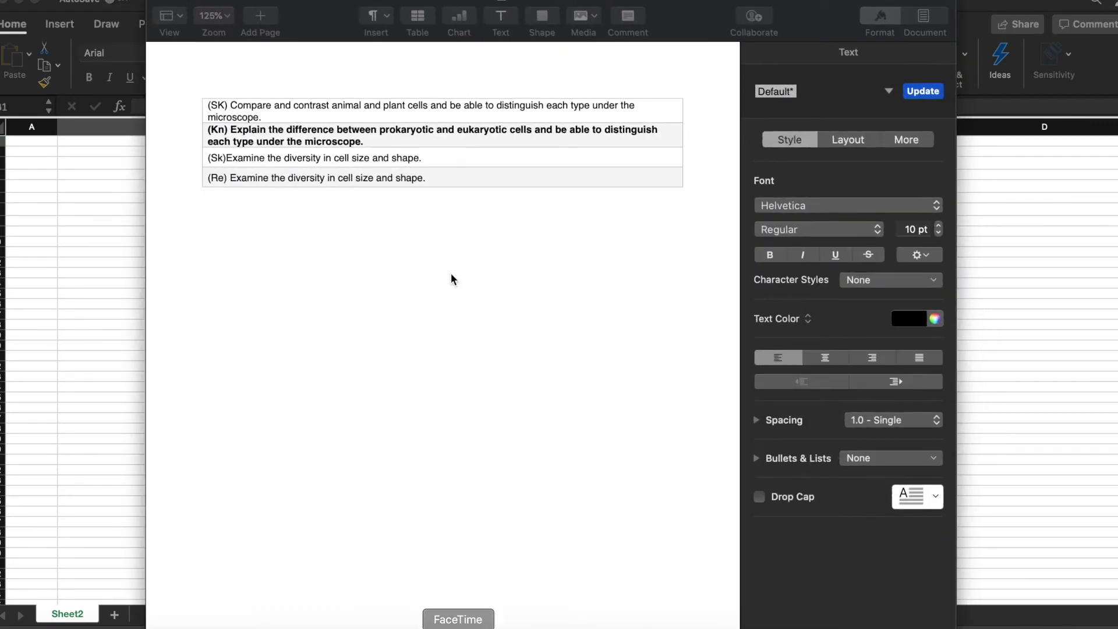
click(216, 107)
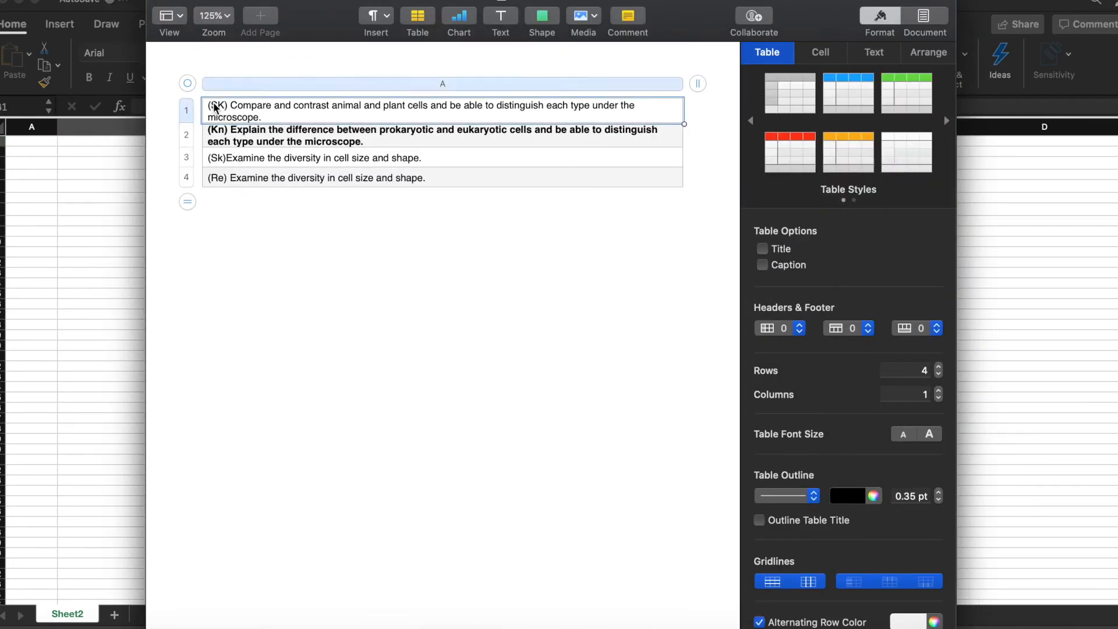
mouse_move(217, 105)
mouse_down()
mouse_move(240, 132)
mouse_move(223, 114)
mouse_up()
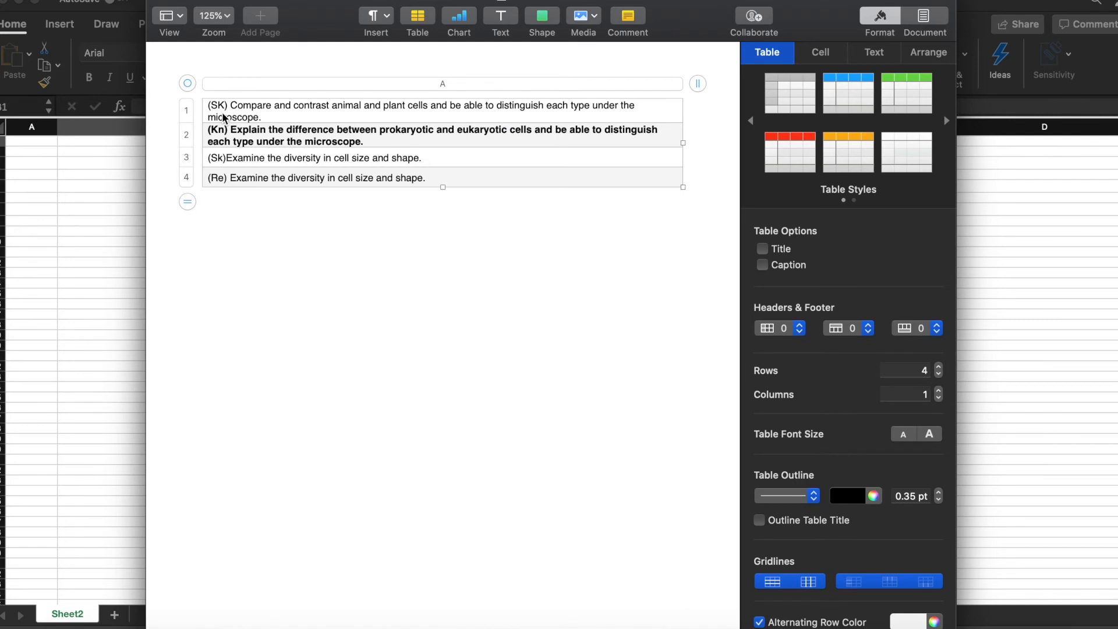
key(super+a)
key(super+c)
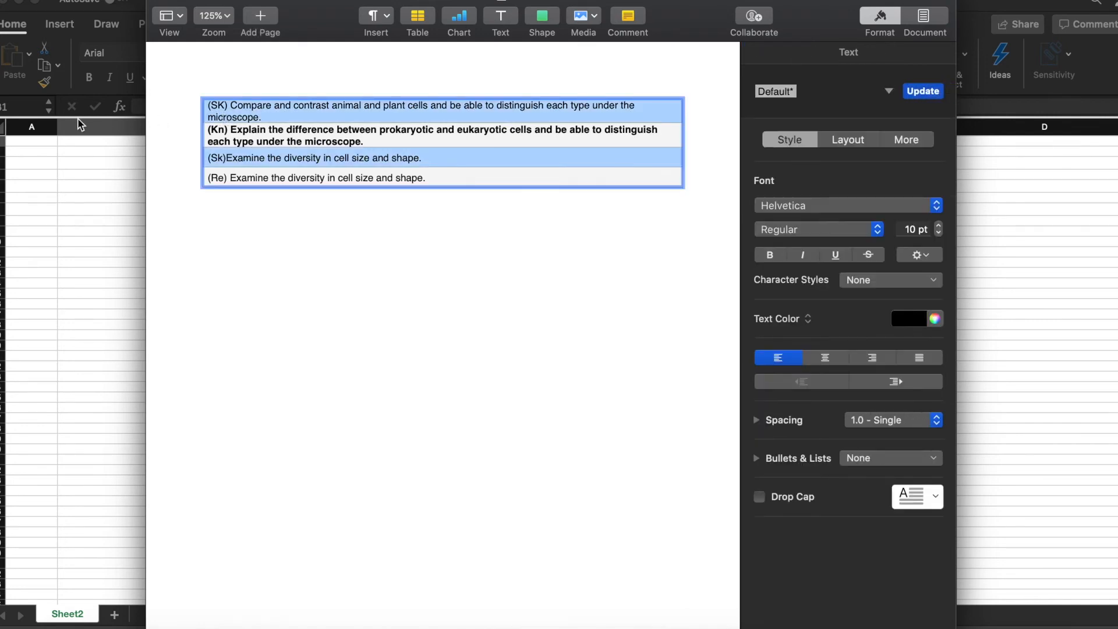
Step: Switch to the Objectives workbook in Excel and paste the copied learning objectives starting in cell B3
click(85, 149)
click(89, 165)
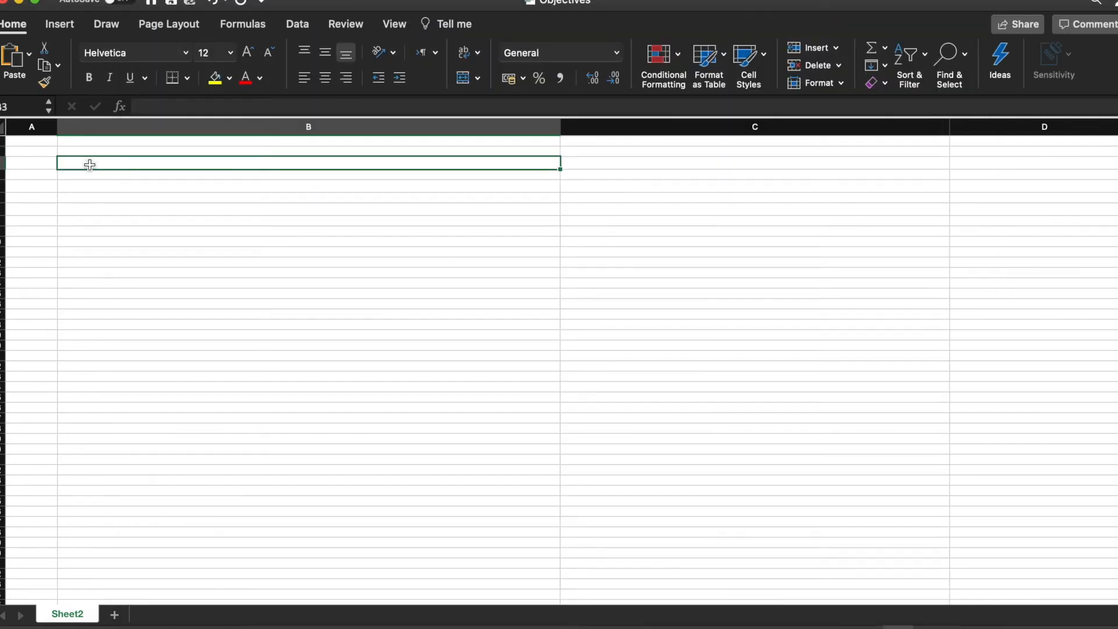
key(super+v)
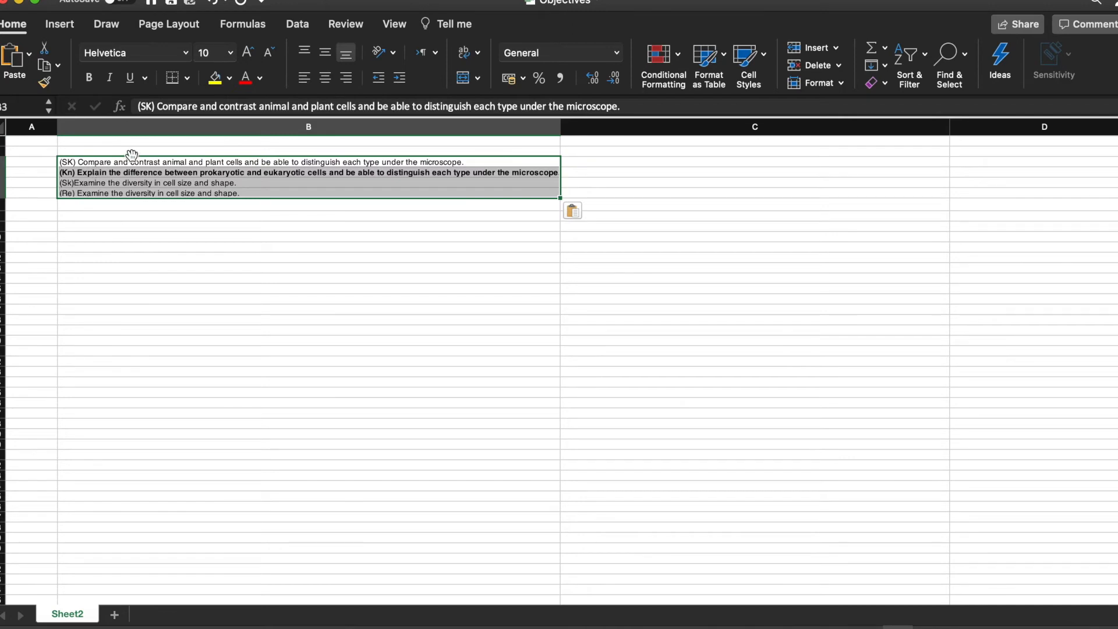
Step: Add the header Objectives in B2 above the pasted list and the header Description in C2
click(133, 150)
text(Objectives)
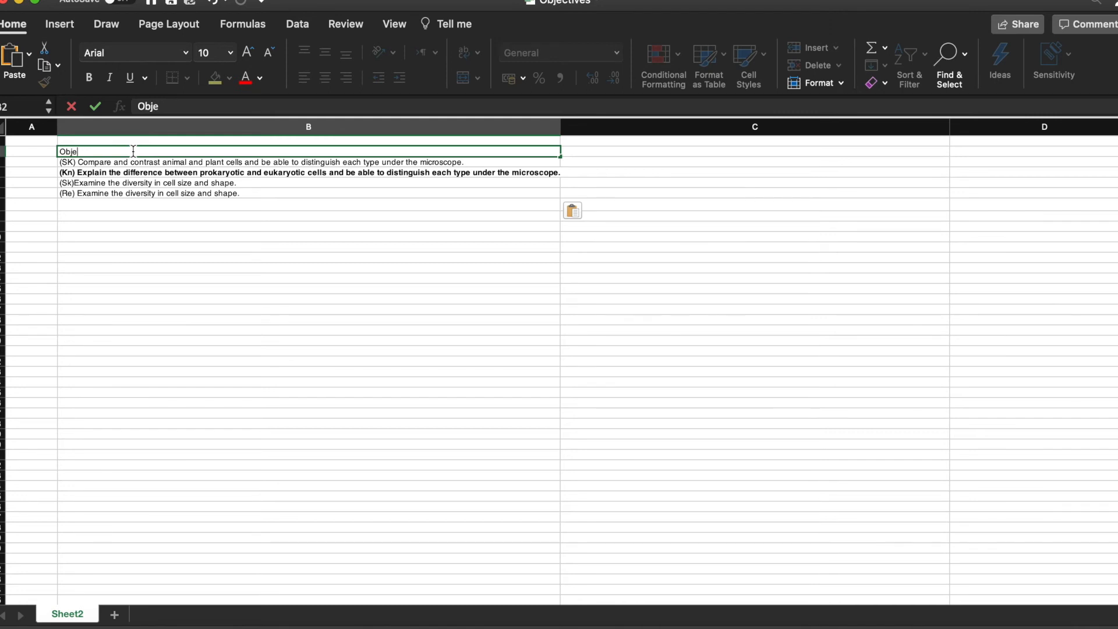
click(622, 147)
text(Des)
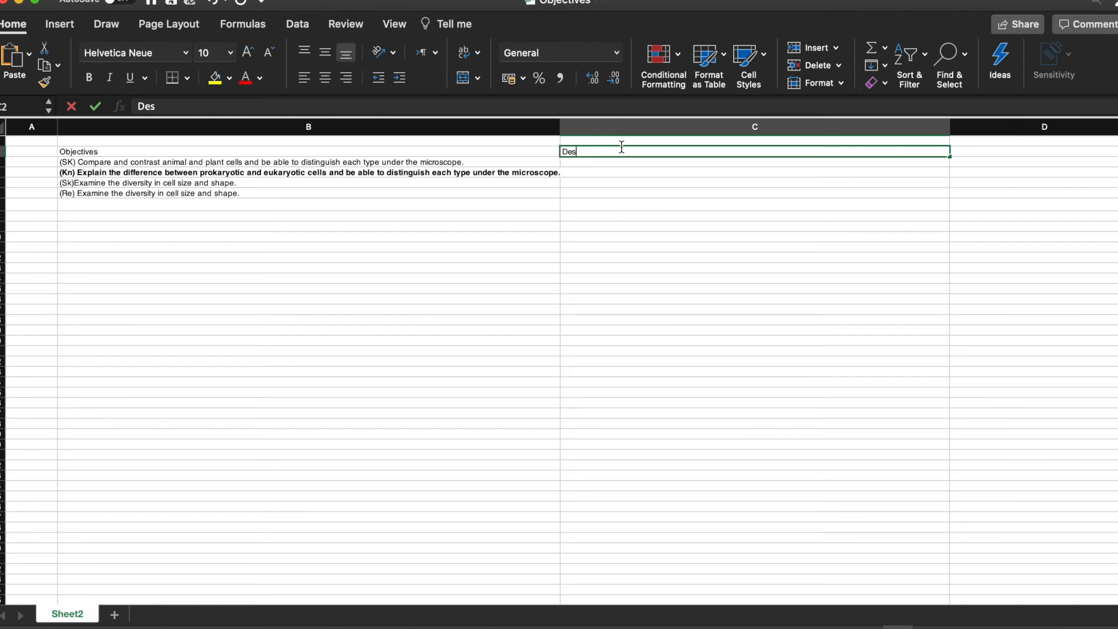
text(cription)
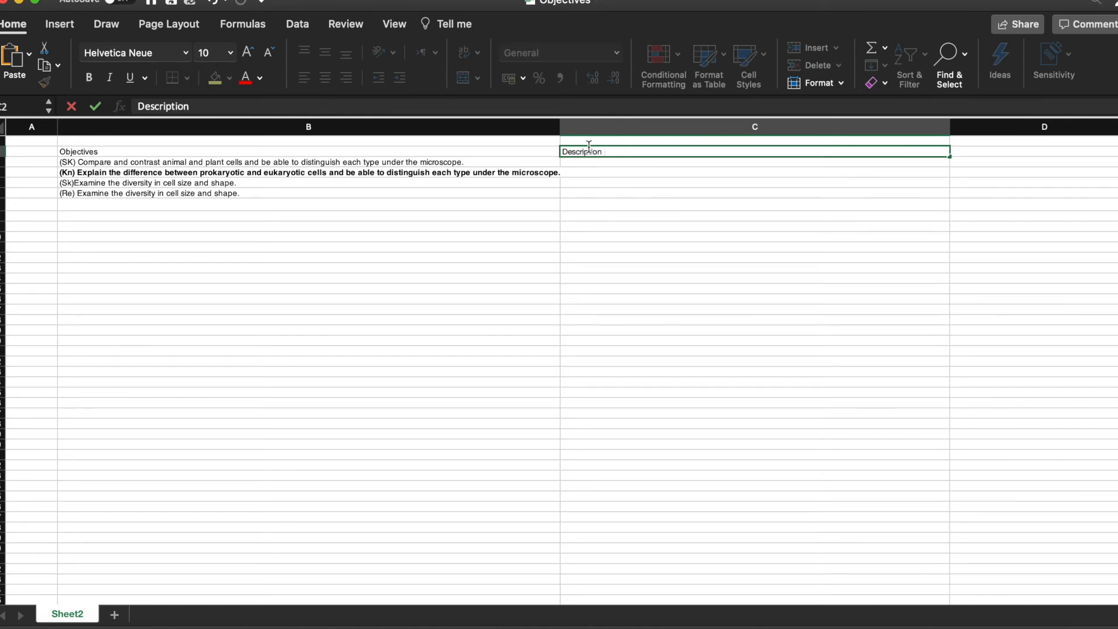
click(499, 182)
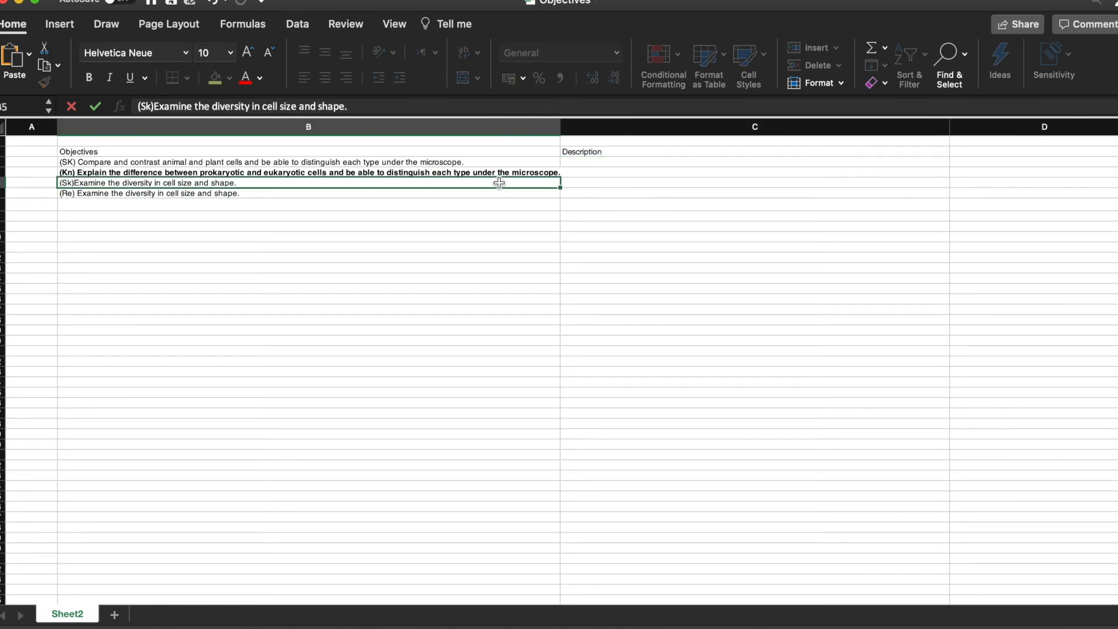
click(187, 215)
click(90, 152)
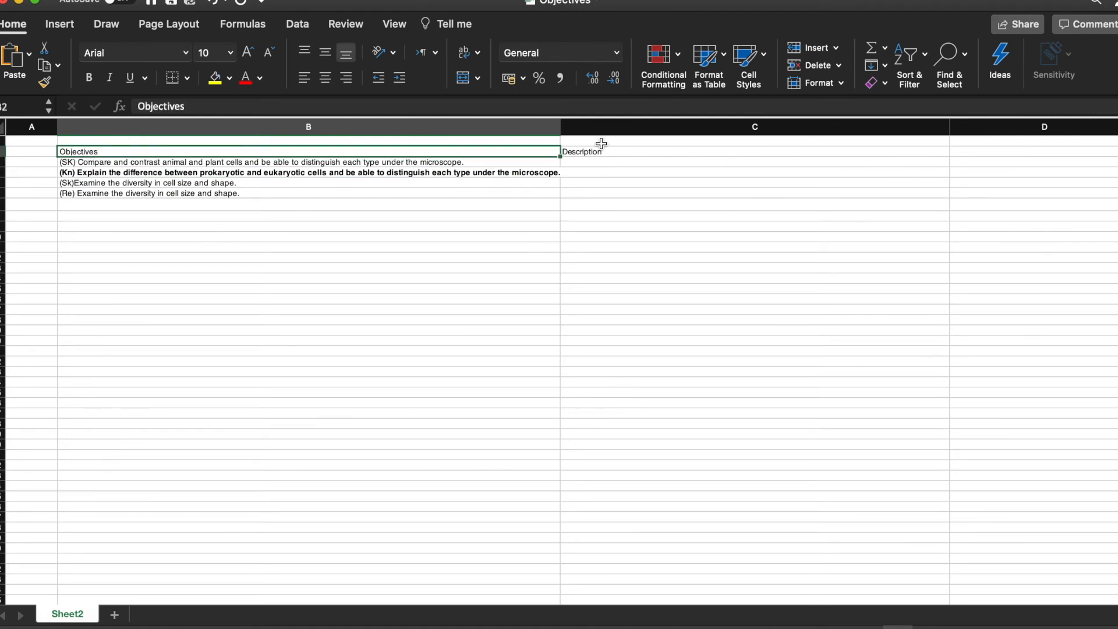
Step: Fill the Description column beside the four objectives with the codes Sk, Kn, Sk and Re
click(576, 162)
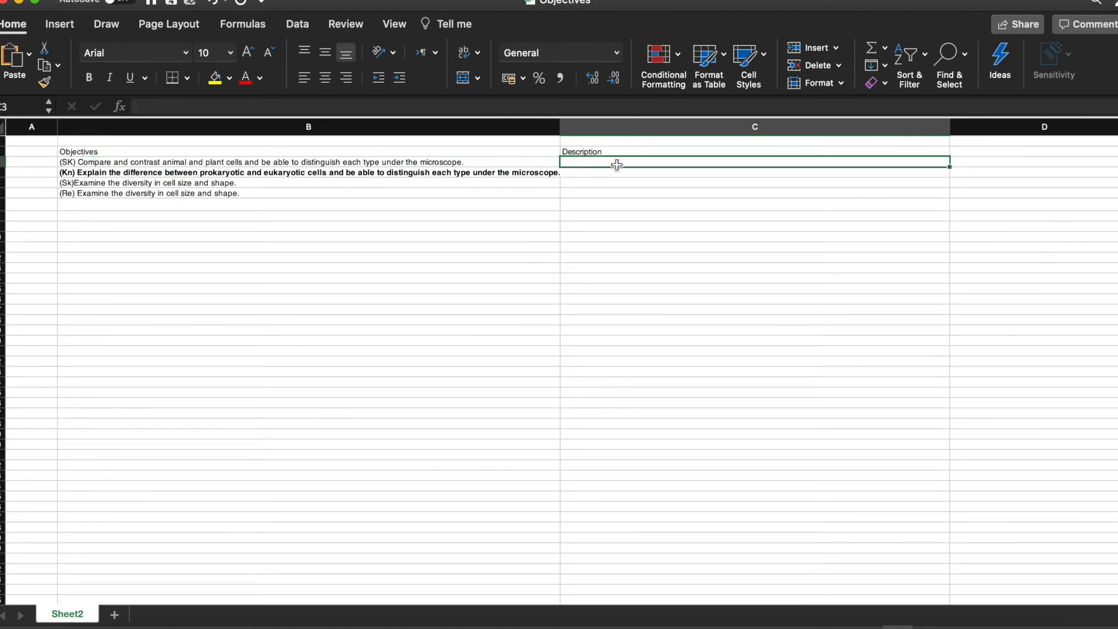
text(Sk)
key(BackSpace)
key(BackSpace)
text(Sk)
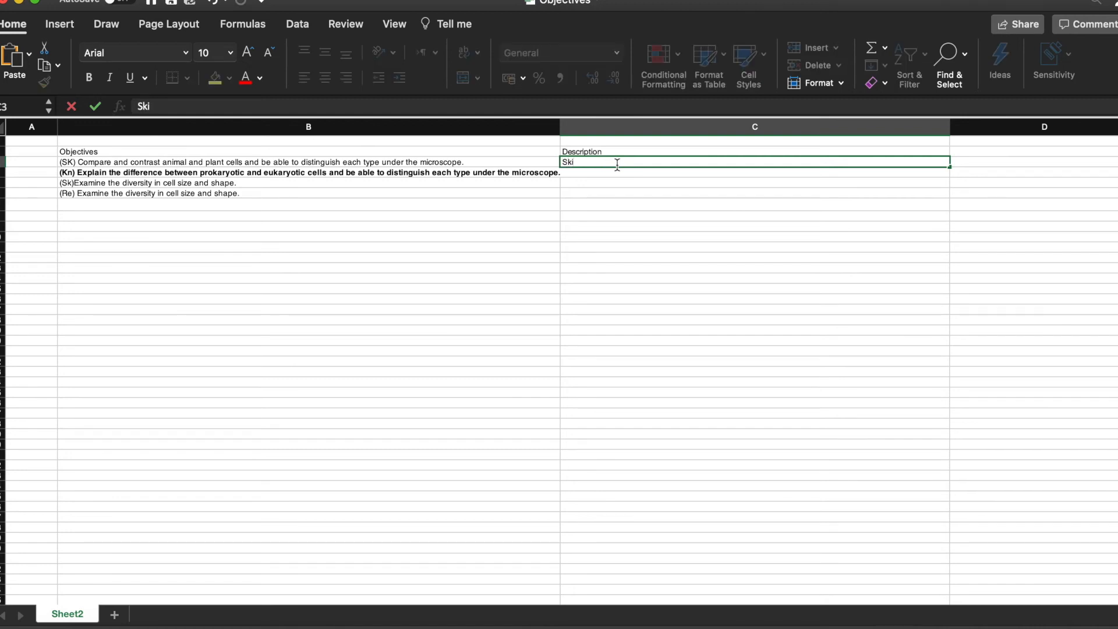
key(Return)
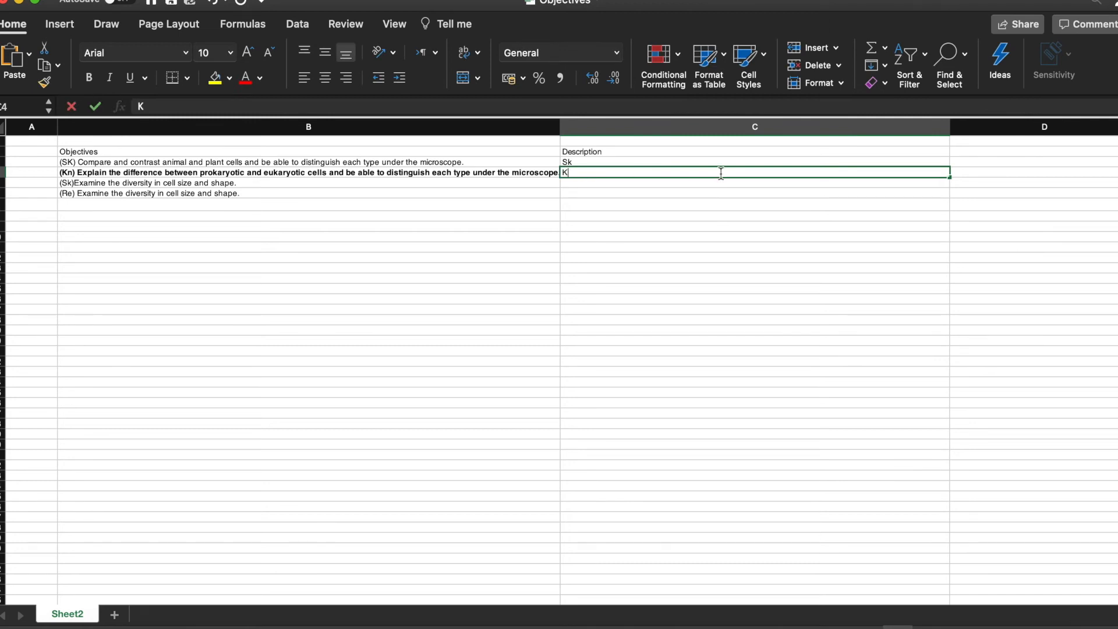
text(Kn)
key(Return)
text(Sk)
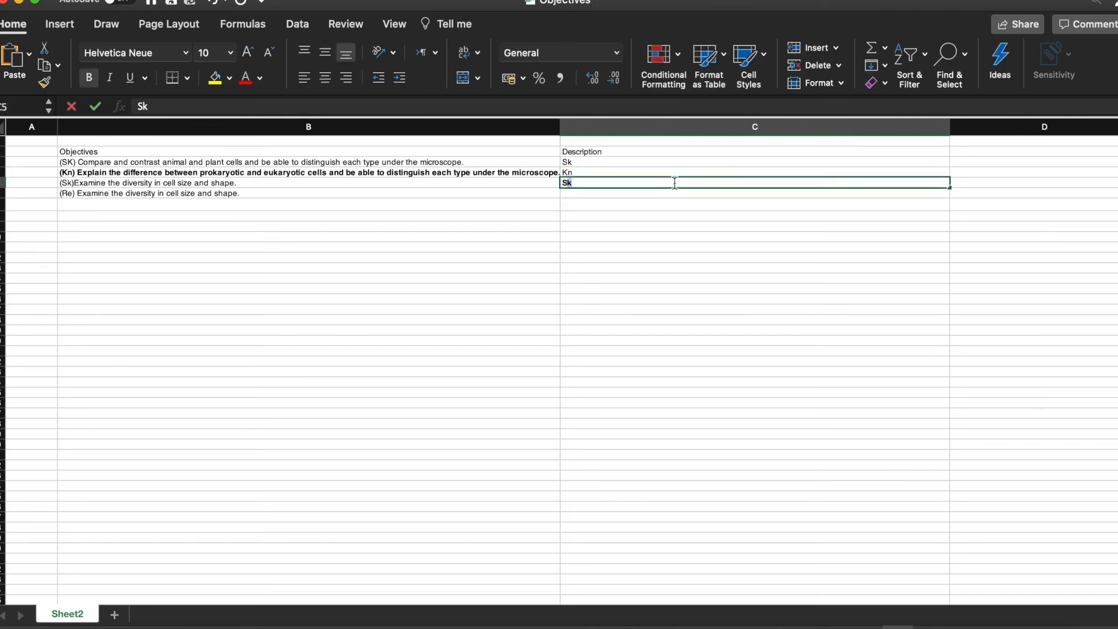
key(Return)
text(Re)
click(250, 246)
drag(109, 164, 109, 193)
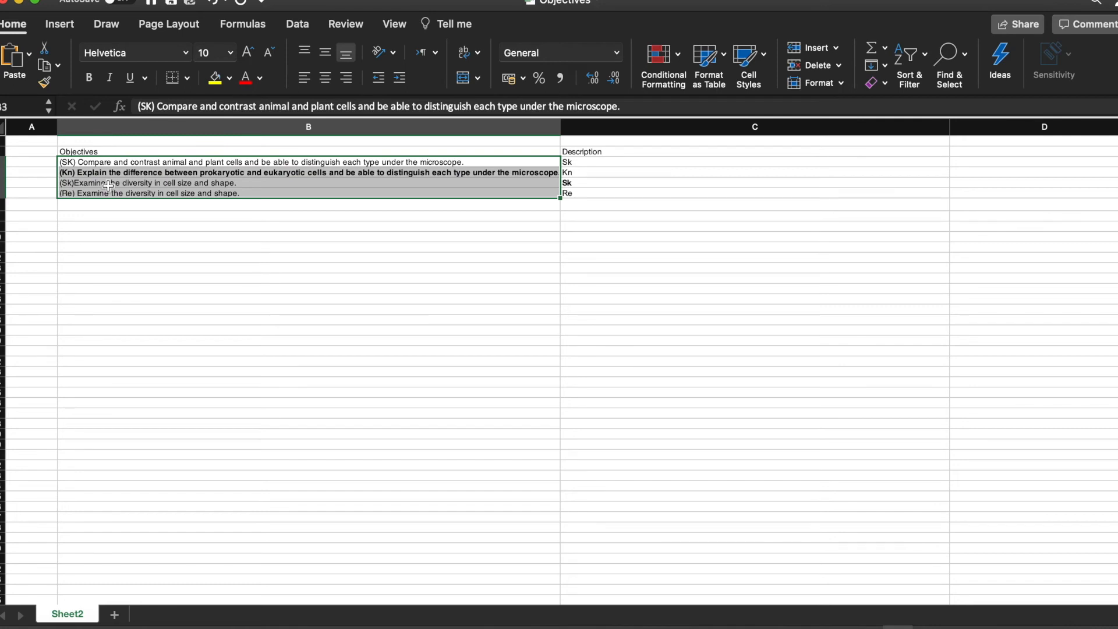
drag(576, 168, 575, 183)
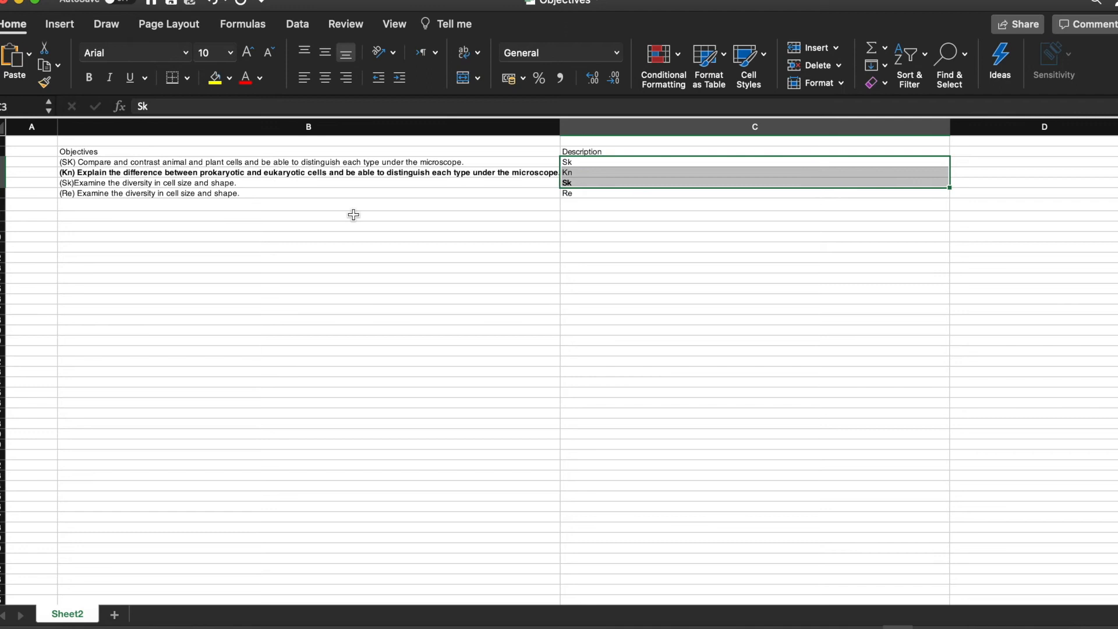
click(478, 297)
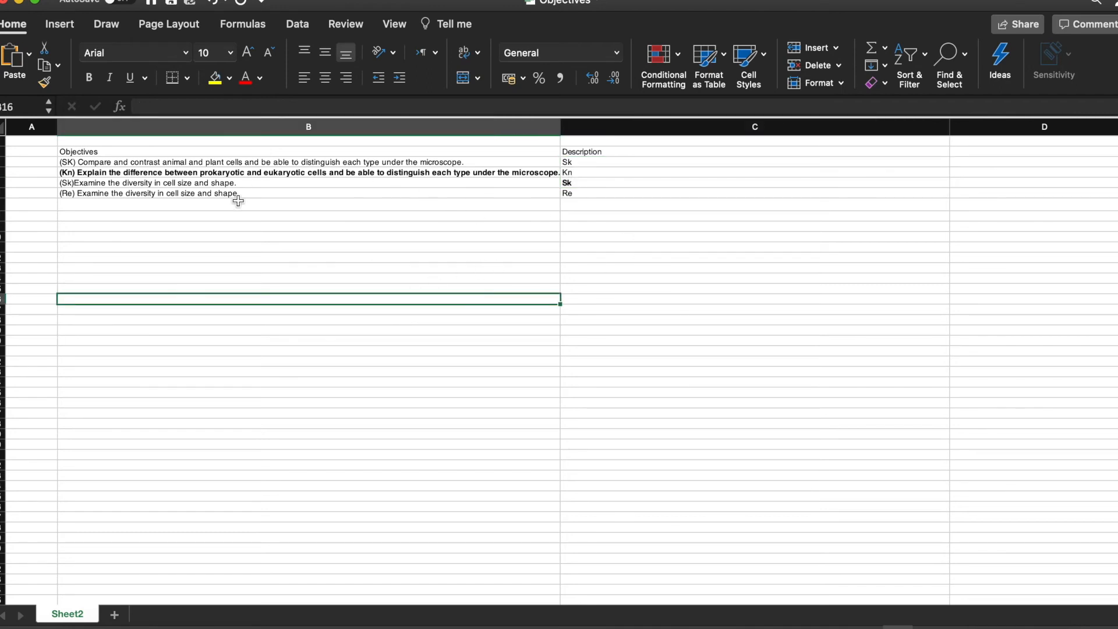
Step: Save the workbook to the Desktop as "Objectives science test" in CSV UTF-8 (Comma delimited) format
click(191, 6)
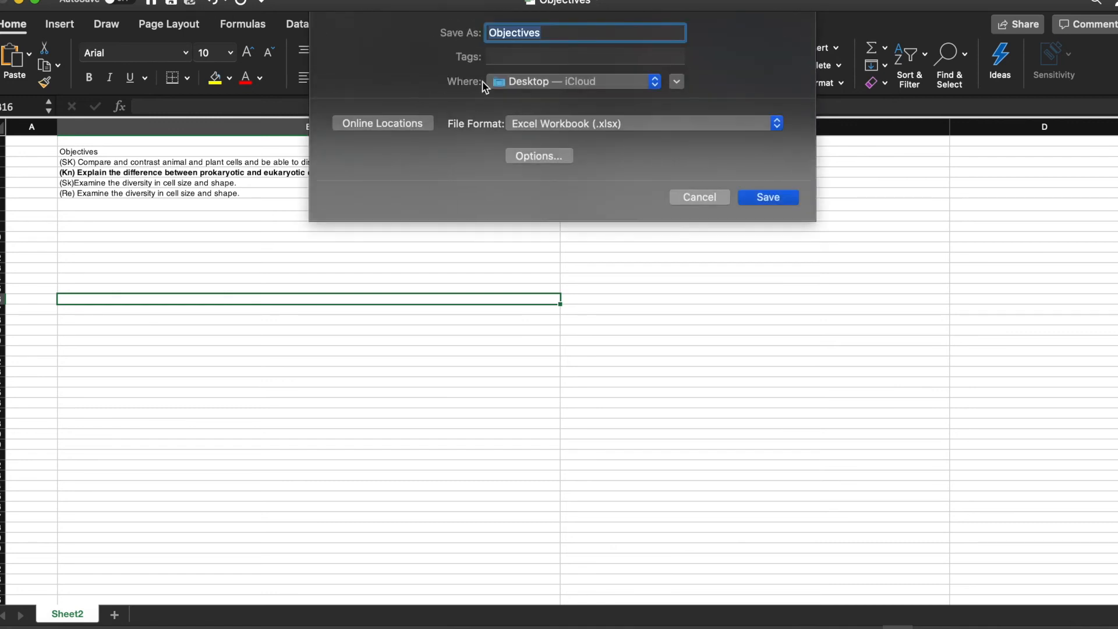
click(594, 125)
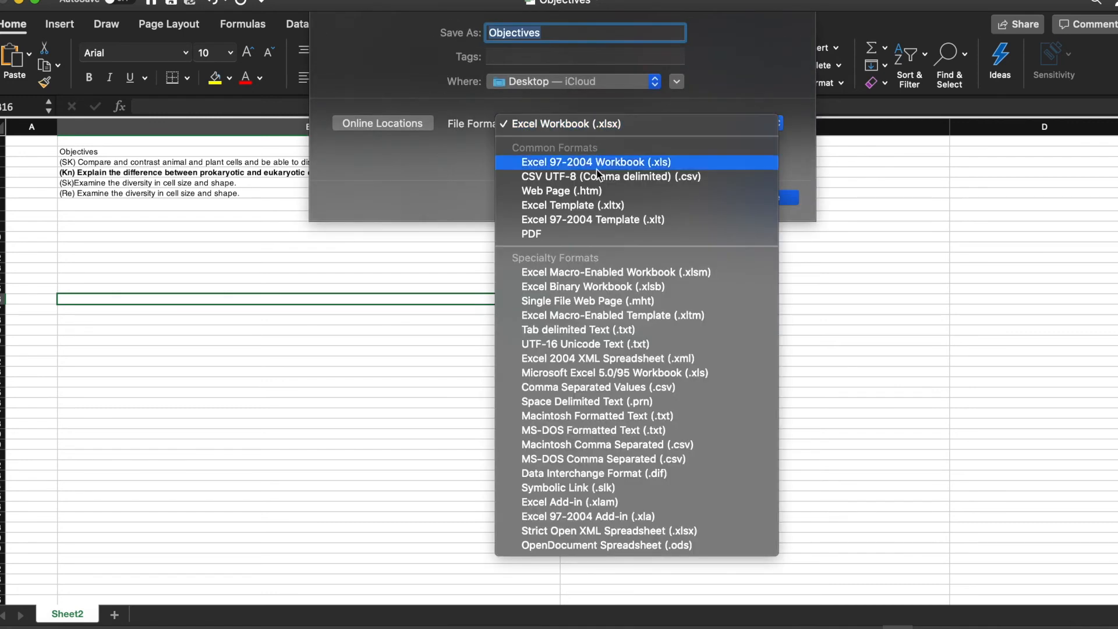
click(690, 176)
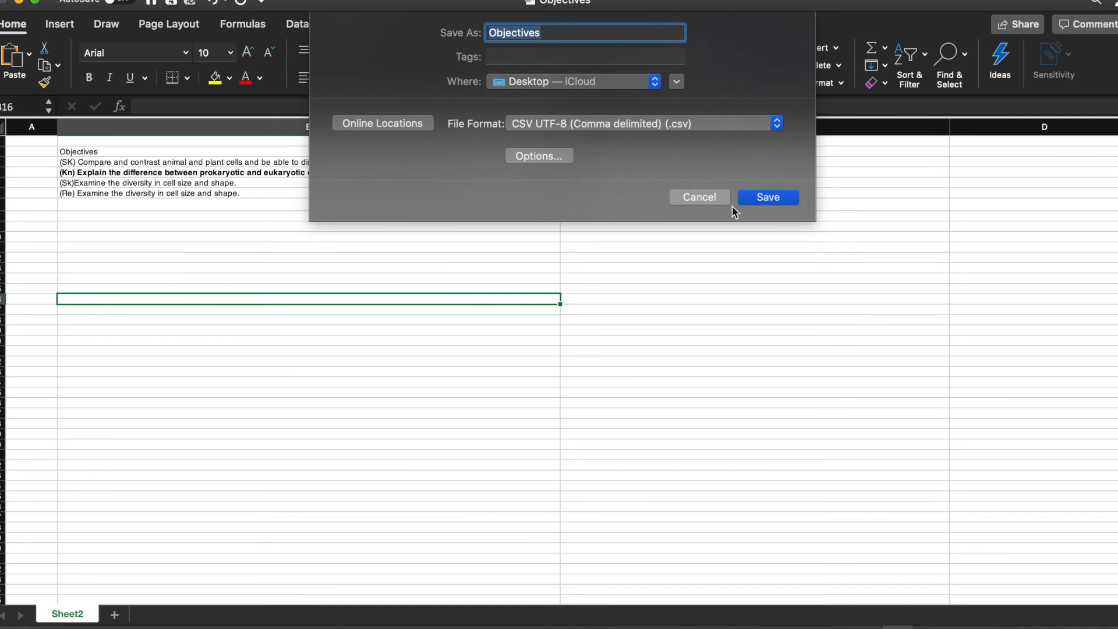
click(362, 124)
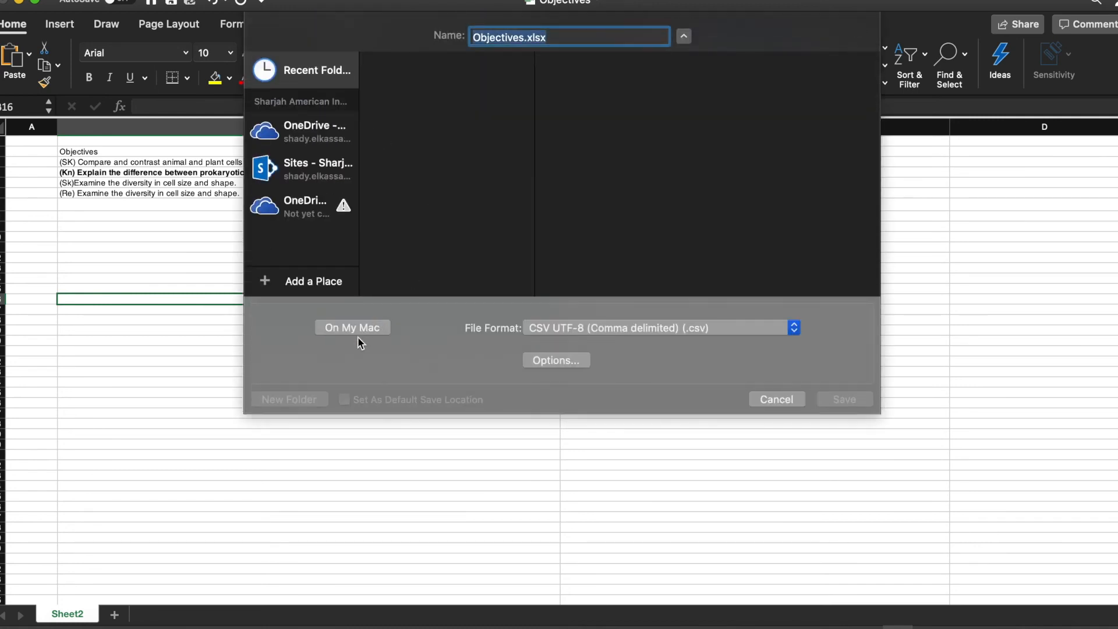
click(348, 328)
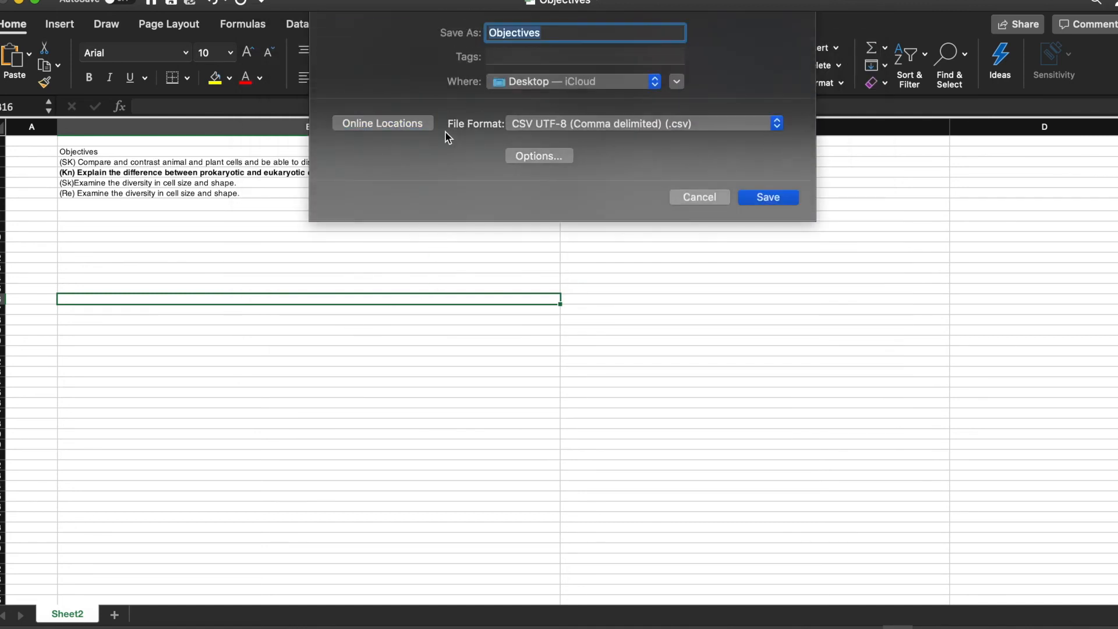
click(583, 32)
text(science test)
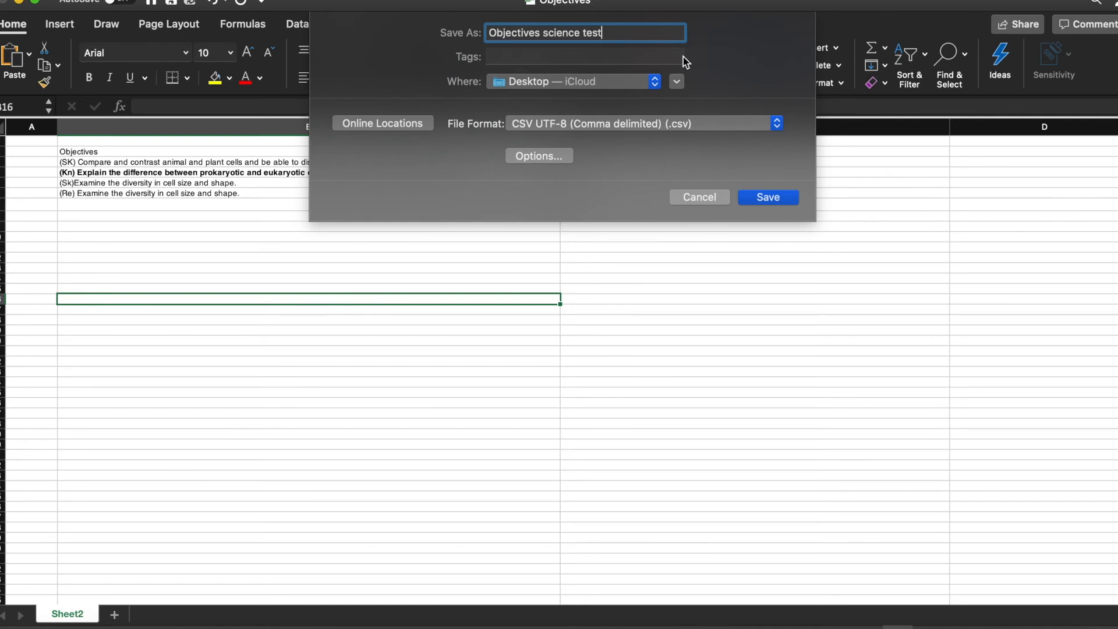
click(768, 198)
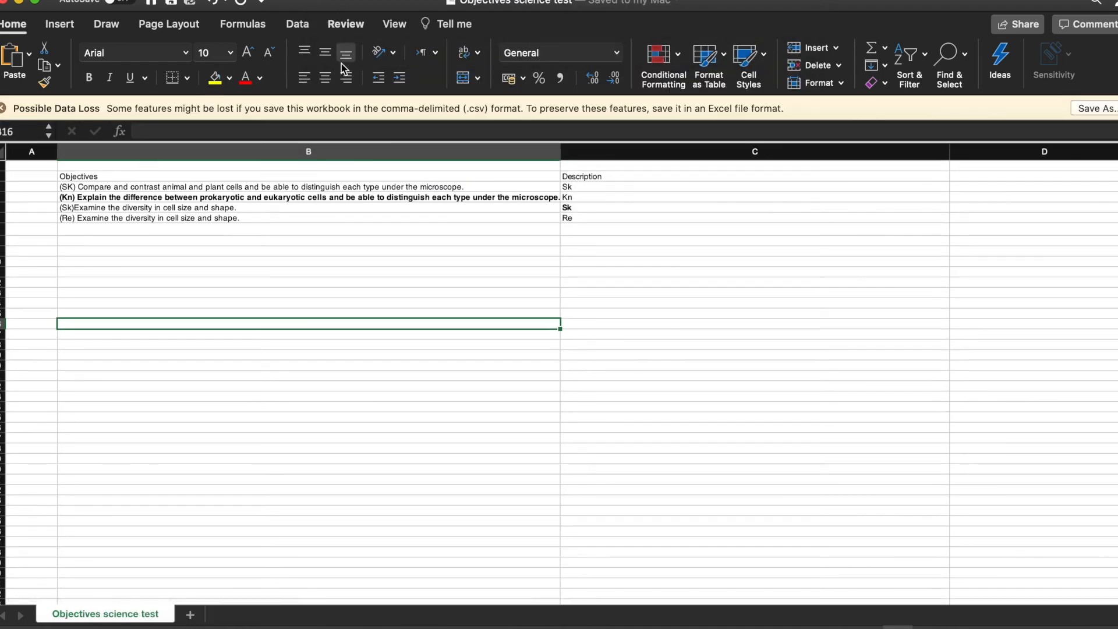
Step: Clear away the Excel workbook and switch back to Schoology's Import Learning Objectives dialog in the browser
click(23, 3)
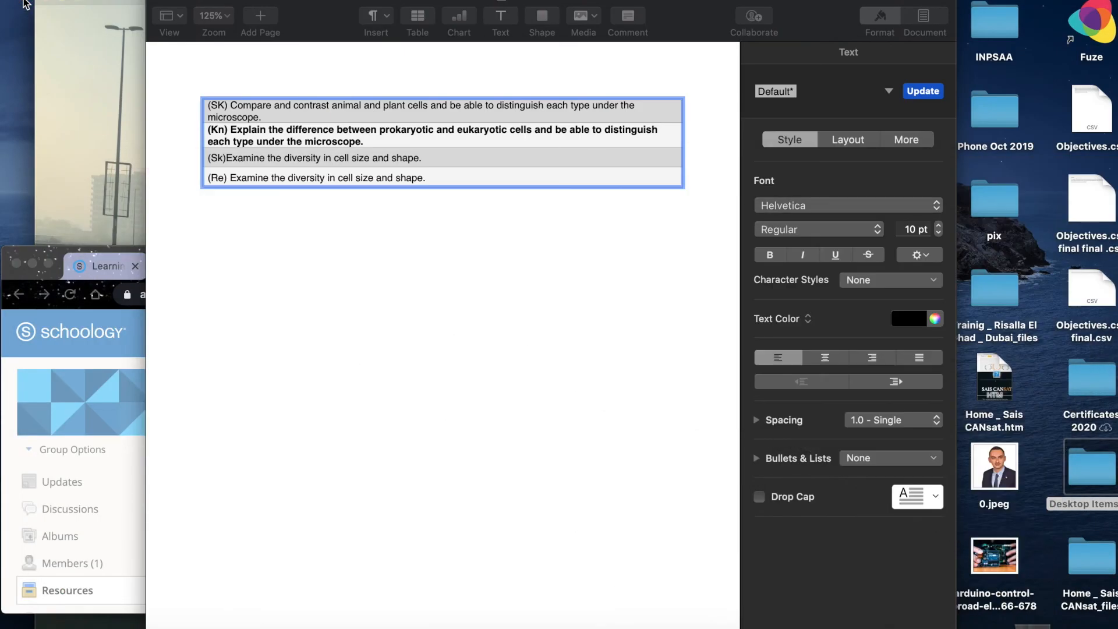
click(157, 2)
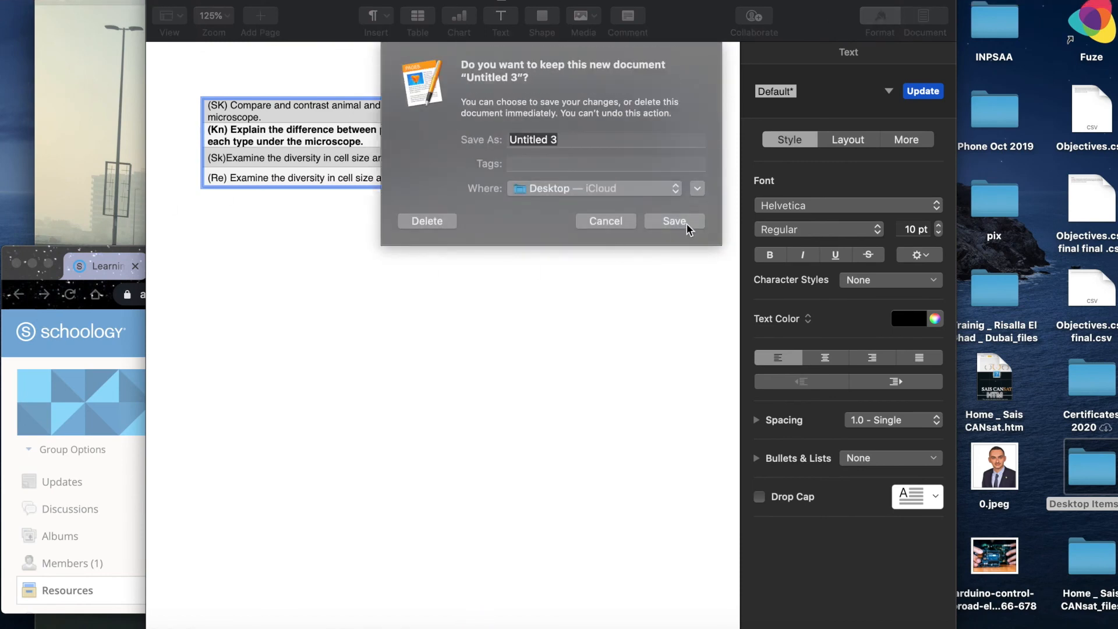
click(621, 227)
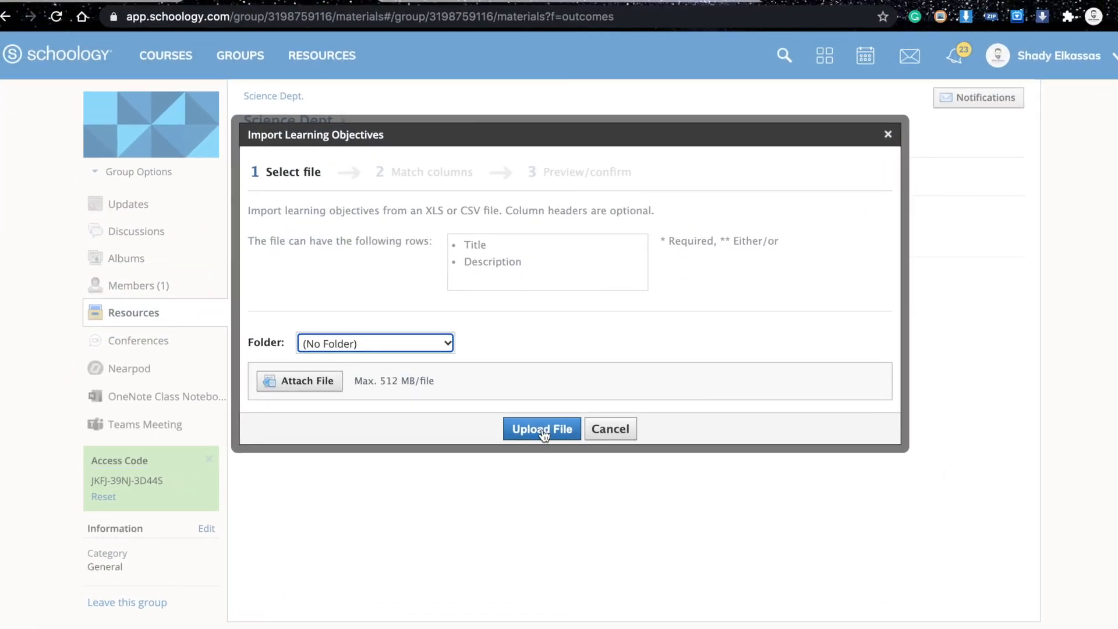
Step: Attach Objectives science test.csv from the Desktop to the import, keep the folder at (No Folder), and upload the file
click(542, 429)
click(362, 370)
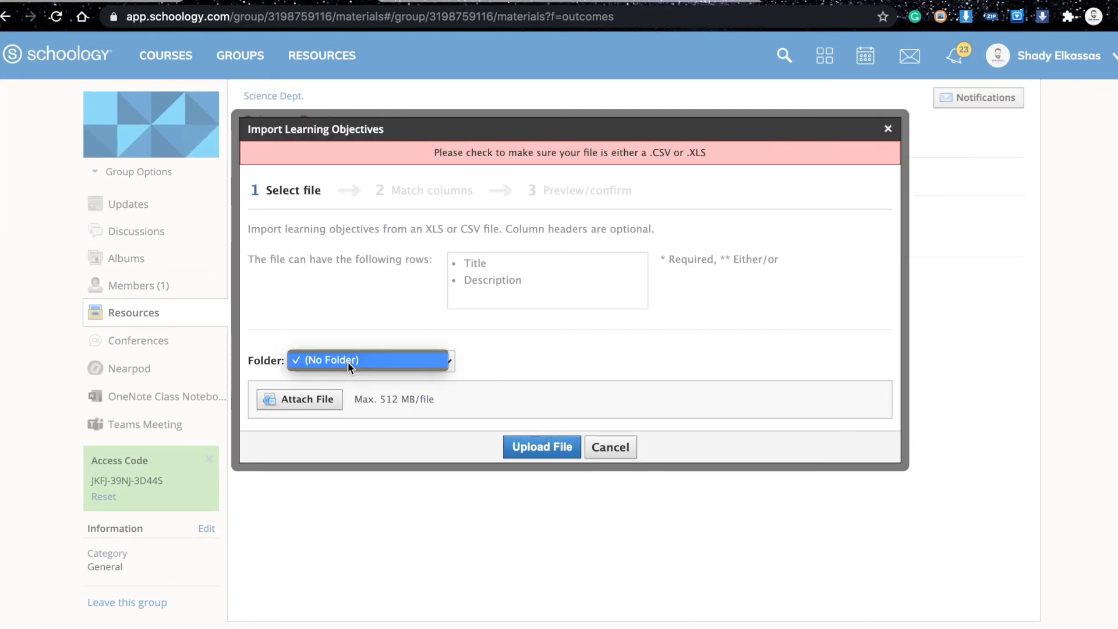
click(347, 361)
click(317, 401)
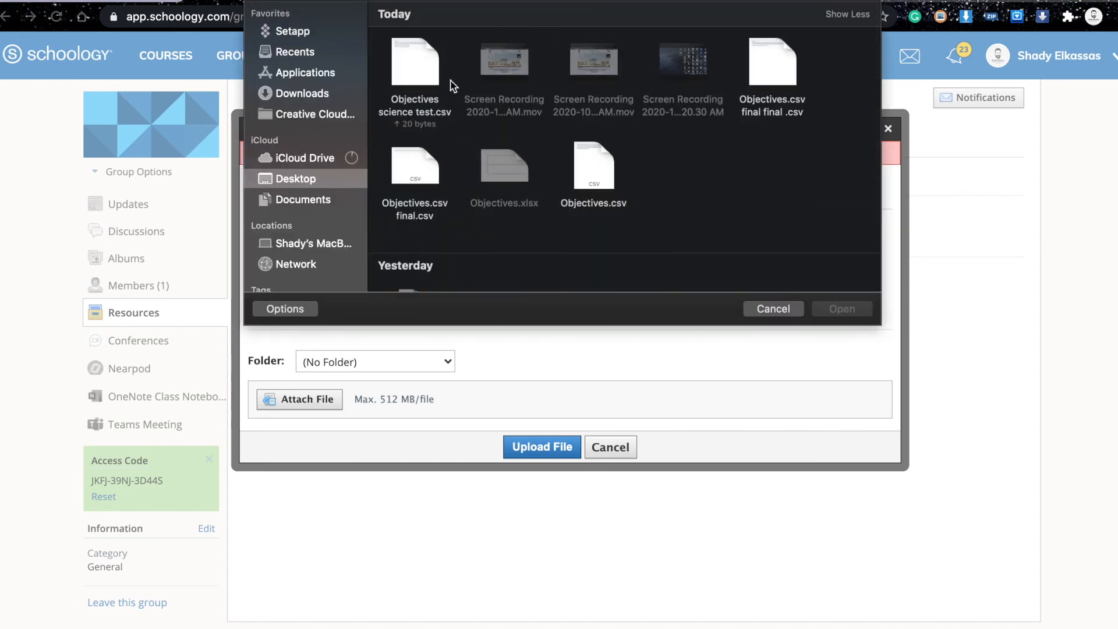
click(431, 100)
click(824, 309)
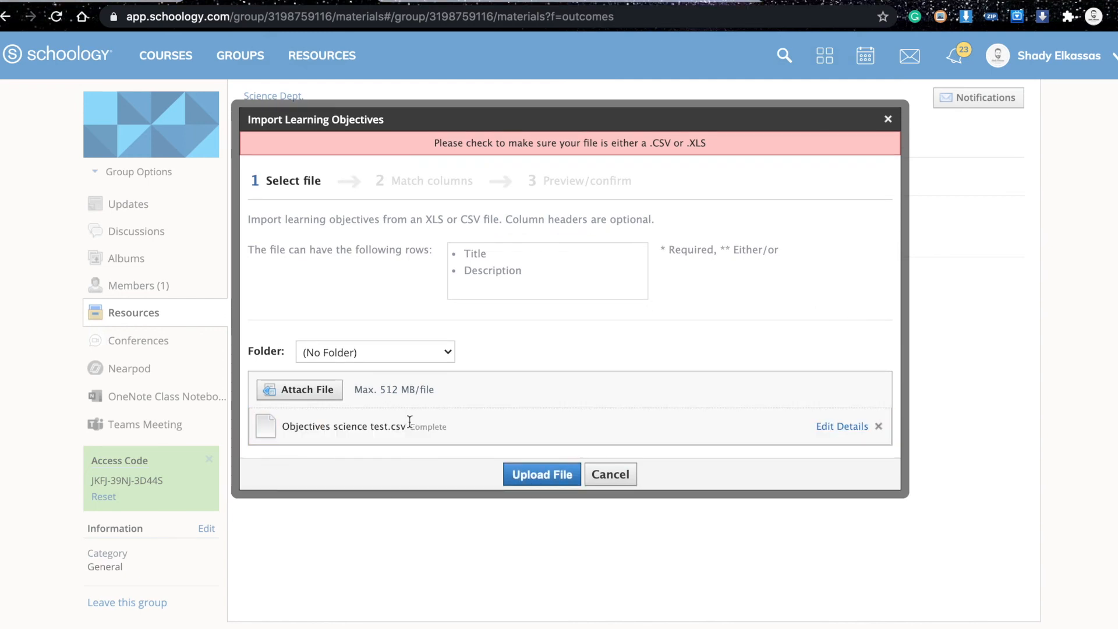
drag(409, 427, 321, 426)
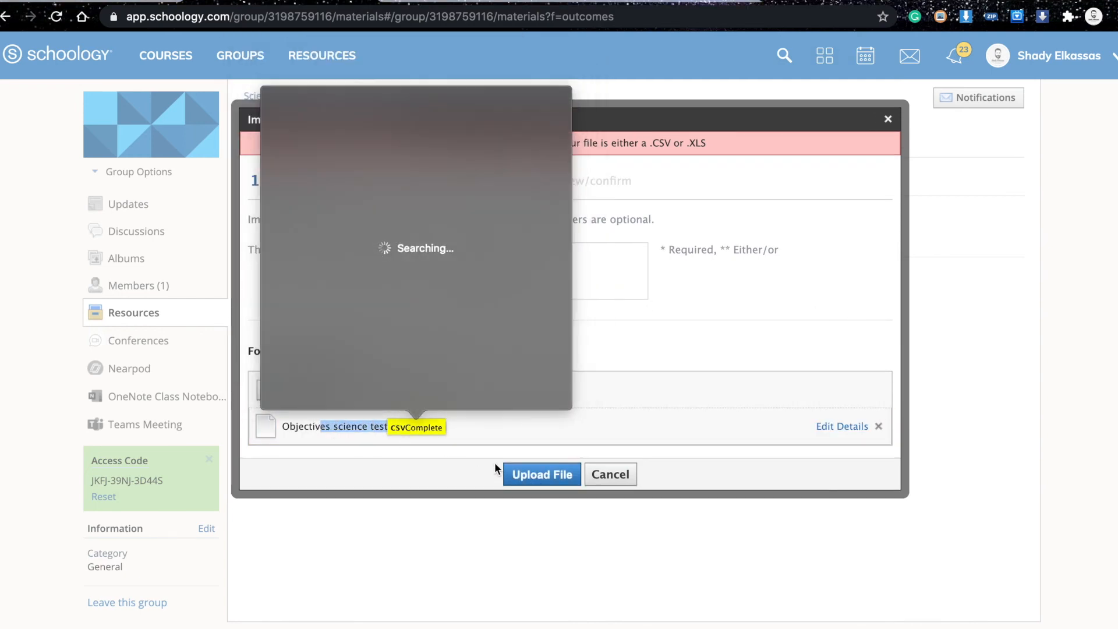
click(494, 436)
click(548, 475)
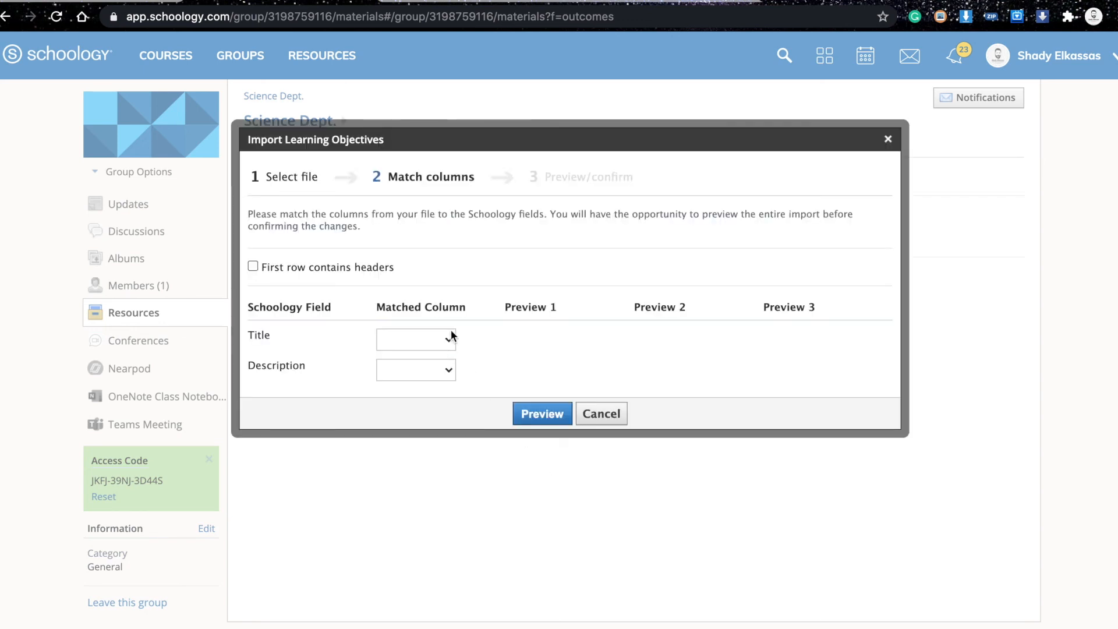
Step: Match the Title field to the Objectives column and the Description field to the Description column, and preview the import
click(439, 341)
click(439, 349)
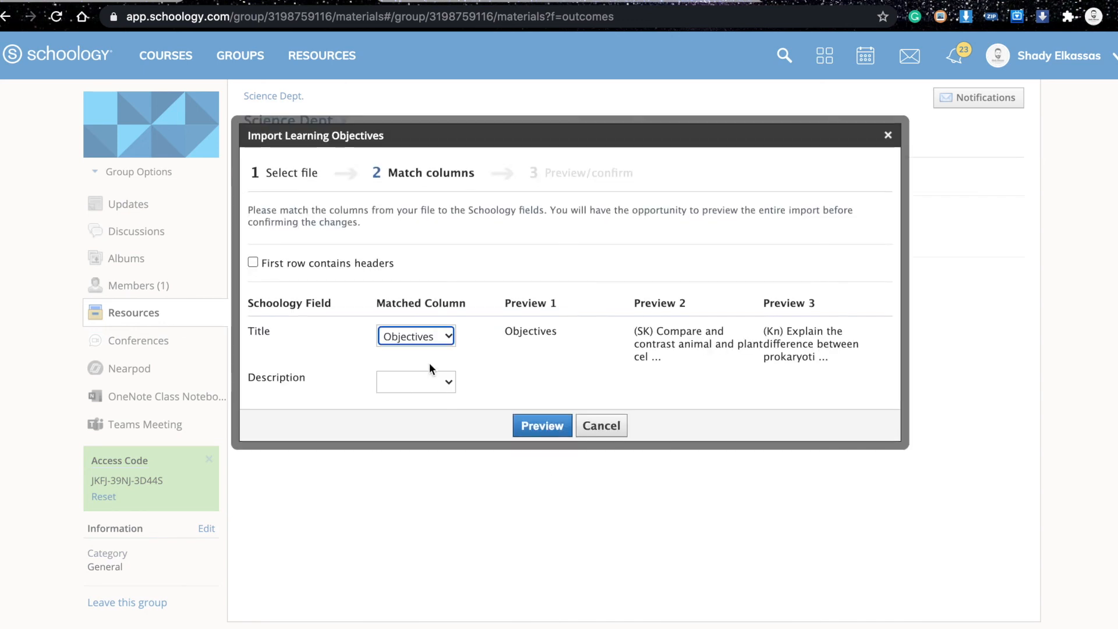
click(426, 381)
click(425, 410)
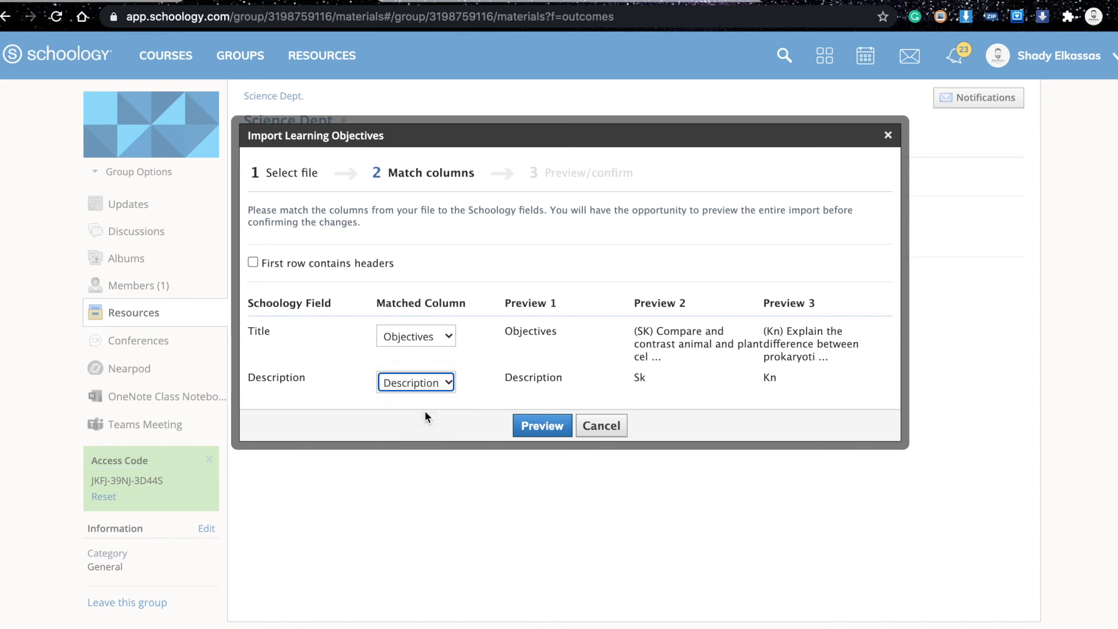
scroll(572, 354, down, 1)
click(545, 388)
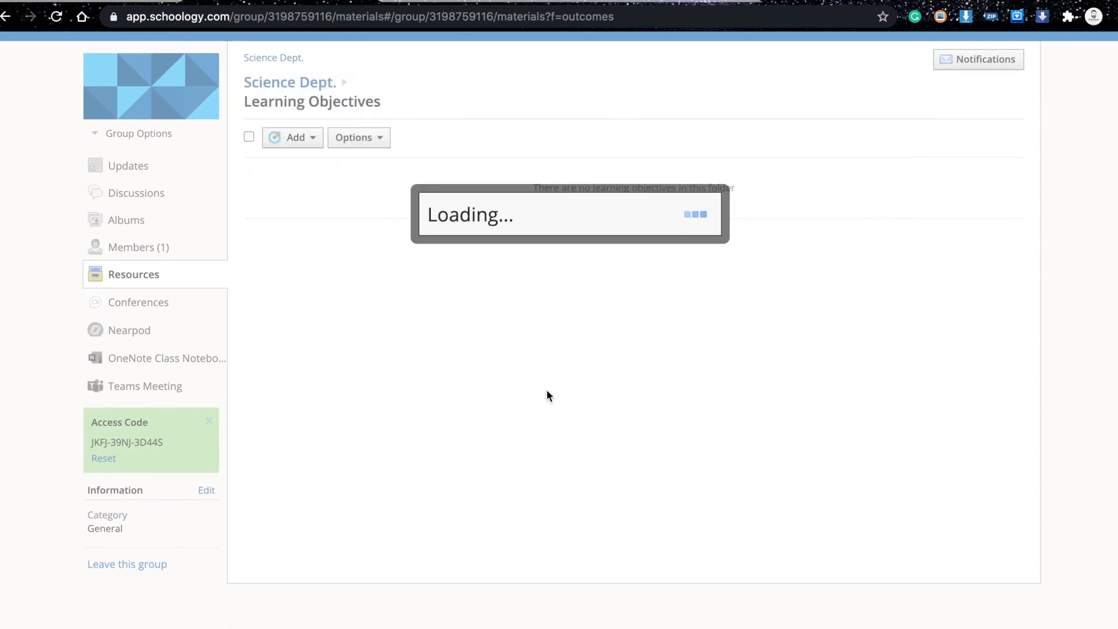
Step: Confirm the import of the previewed objectives into the Science Dept. group's Learning Objectives
scroll(526, 325, down, 1)
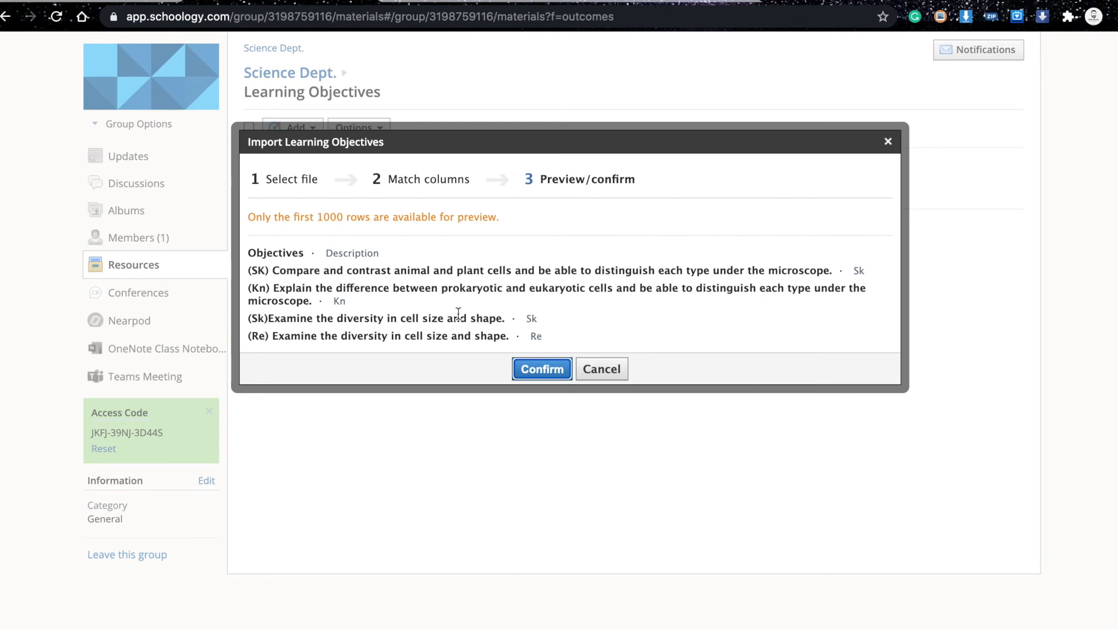
click(543, 369)
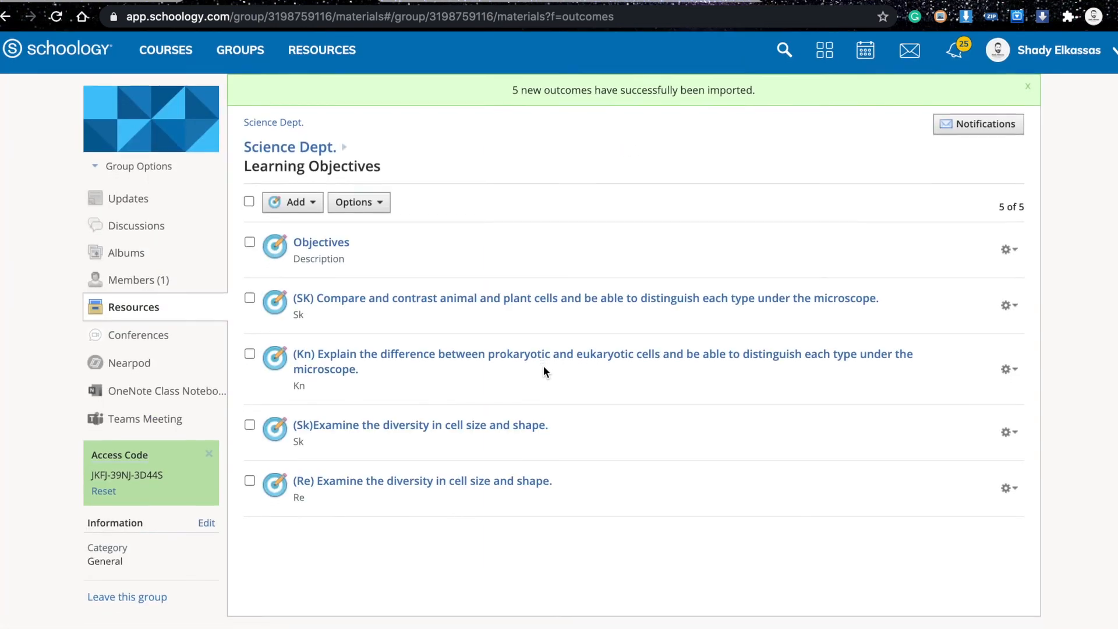
scroll(544, 366, down, 2)
scroll(543, 372, up, 2)
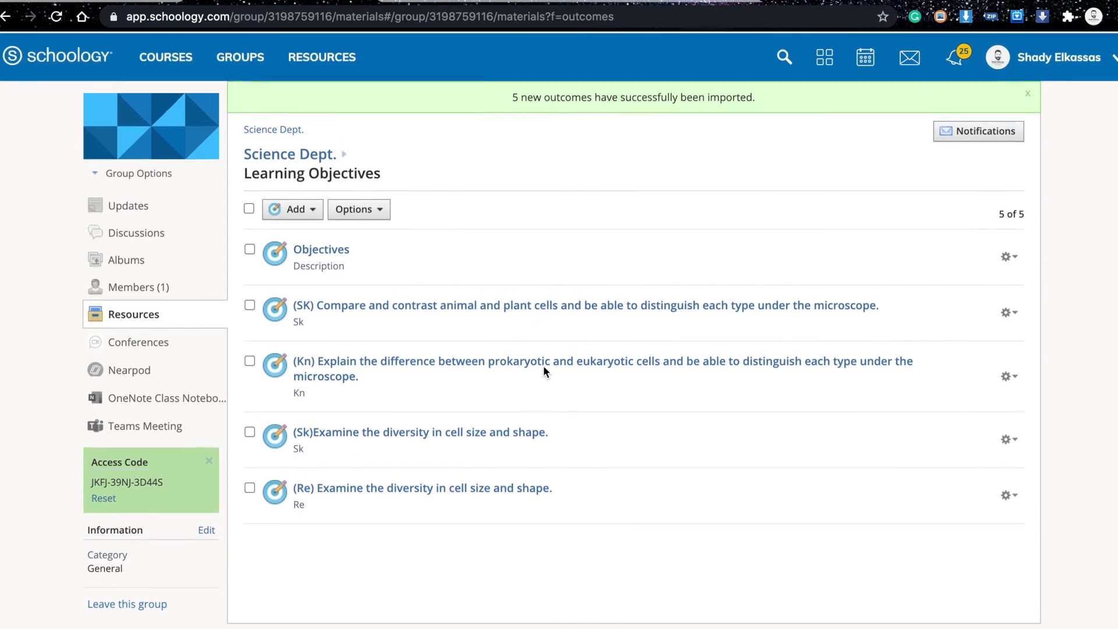
Step: Return to the open true/false question about Newton's 2nd law and close its Add Learning Objectives dialog
scroll(543, 372, down, 2)
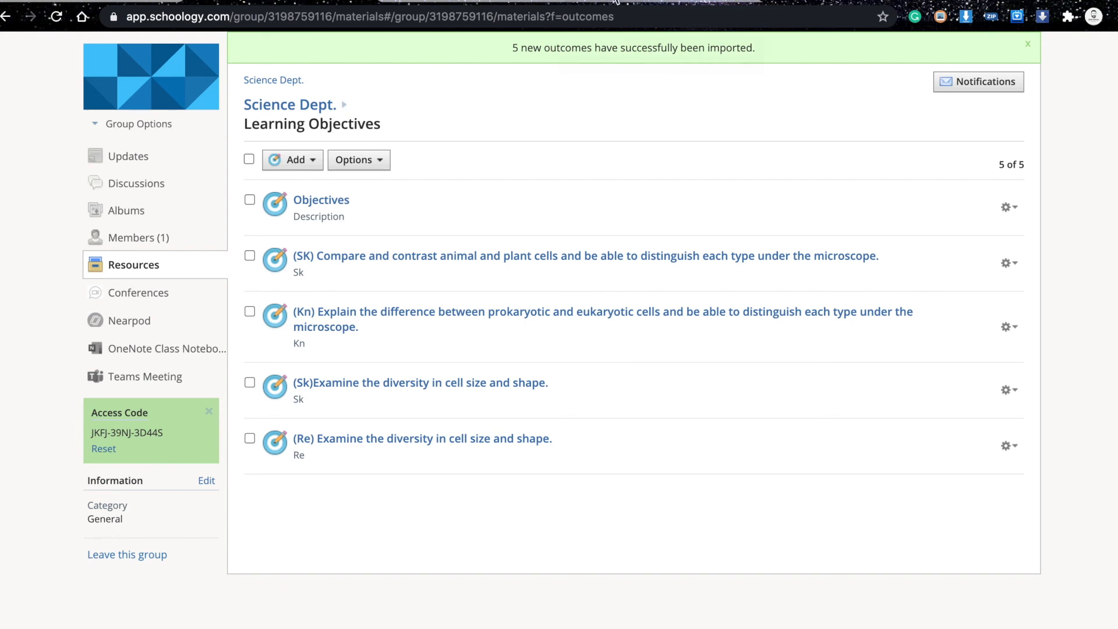
click(451, 1)
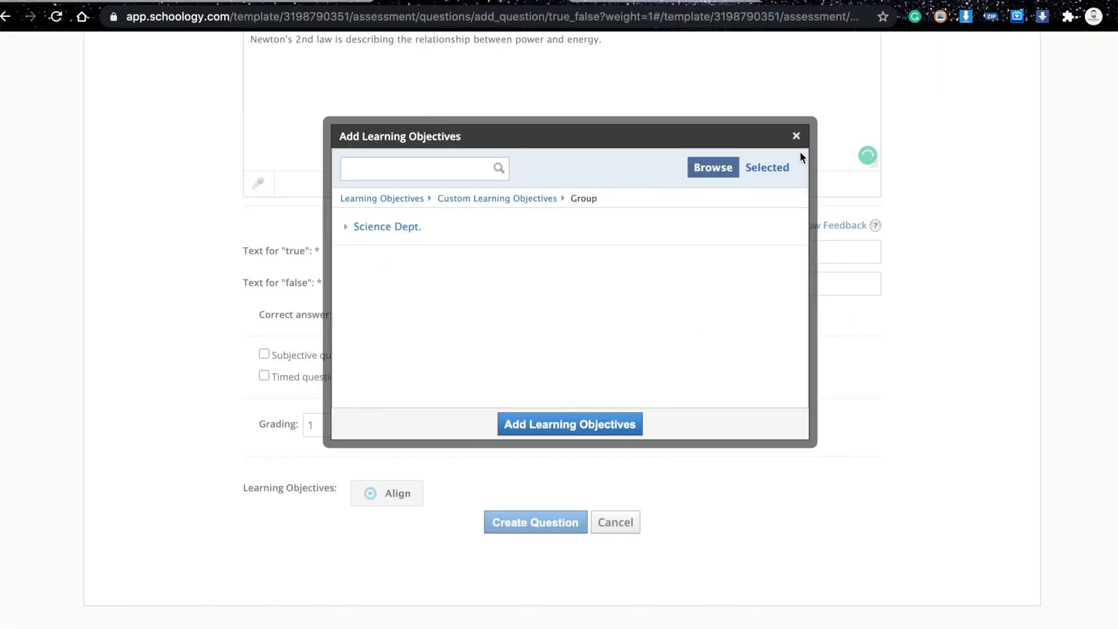
click(796, 136)
scroll(600, 272, up, 5)
scroll(600, 273, down, 5)
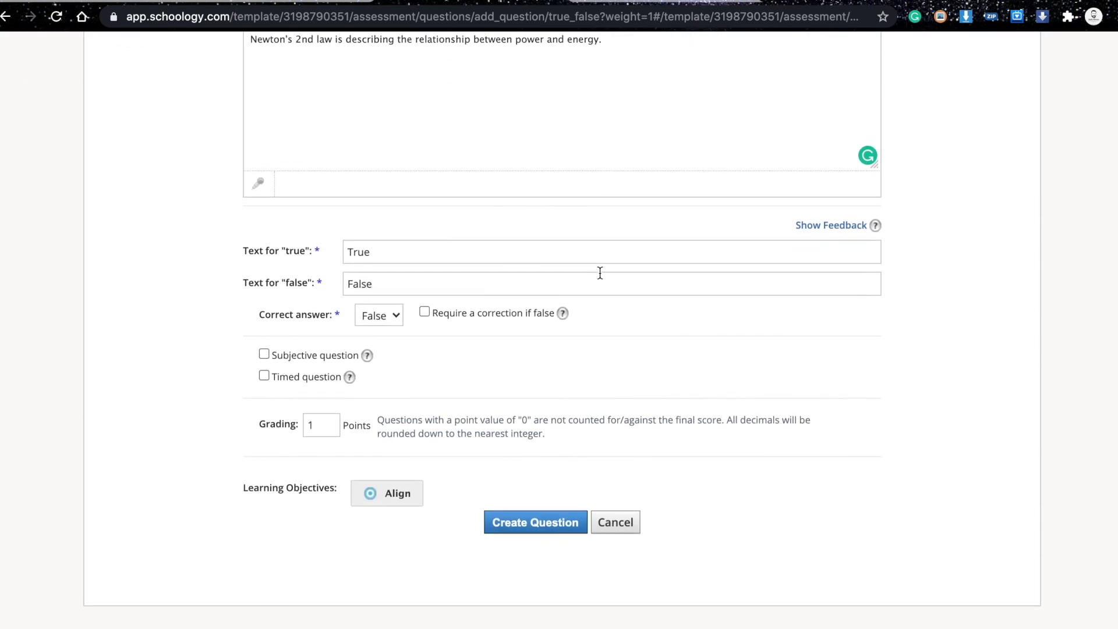
Step: Align the question with the Science Dept. group's custom objective "(Kn) Explain the difference between prokaryotic and eukaryotic cells"
click(391, 492)
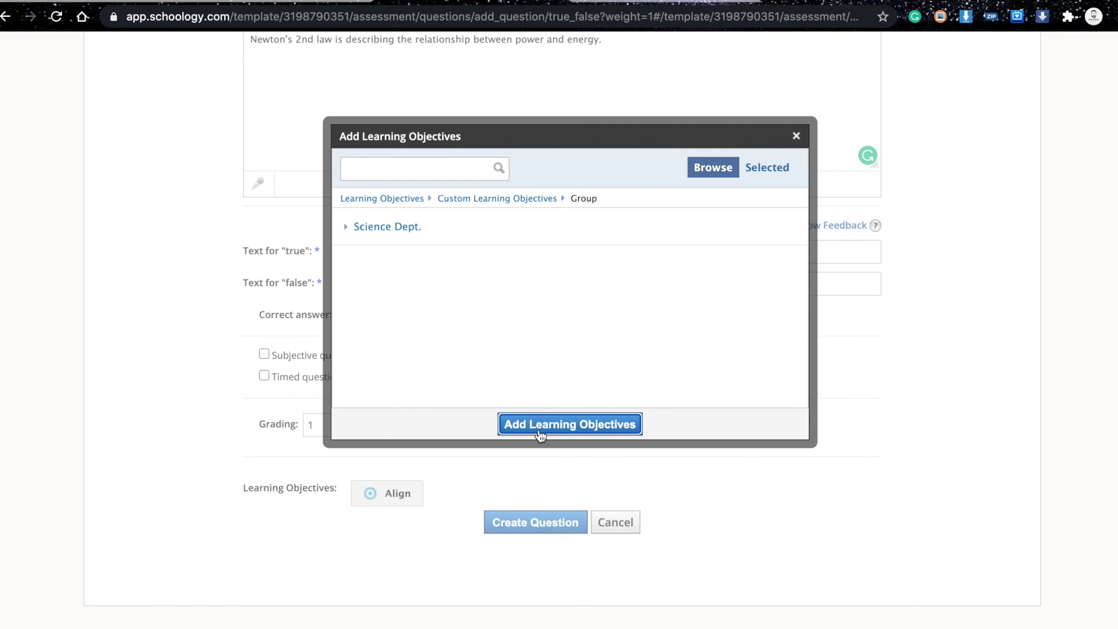
click(397, 199)
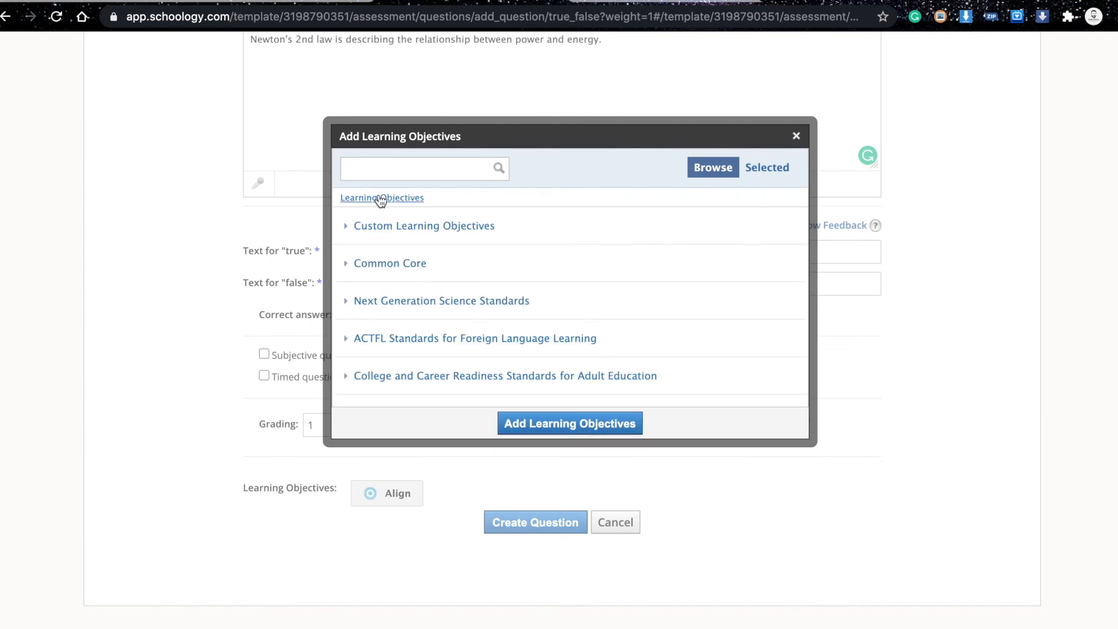
click(429, 231)
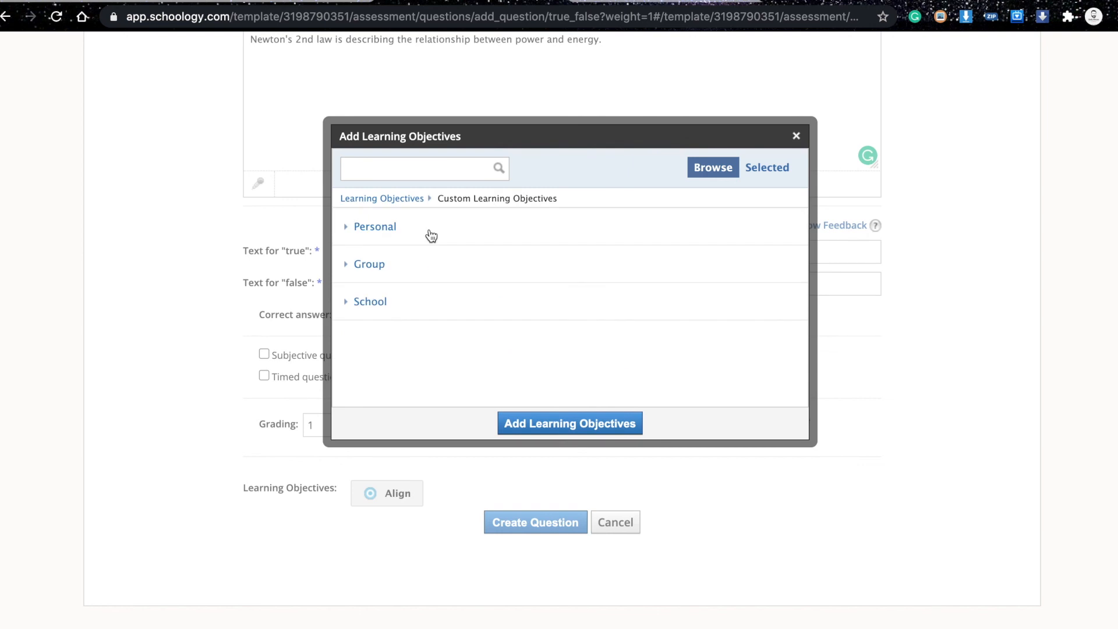
click(372, 268)
click(387, 231)
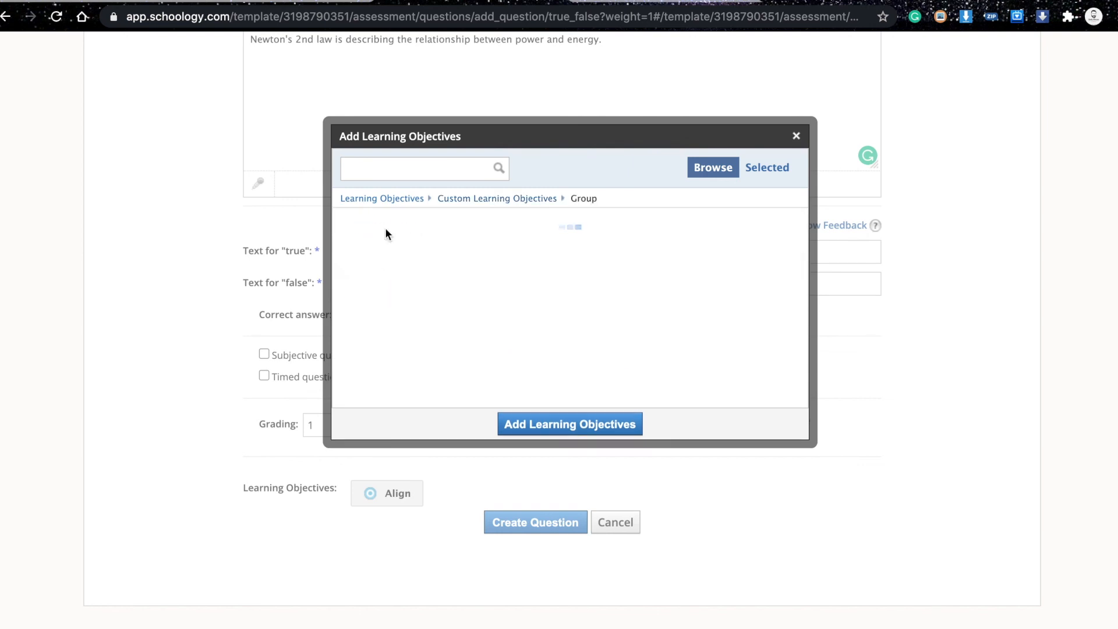
scroll(403, 283, down, 1)
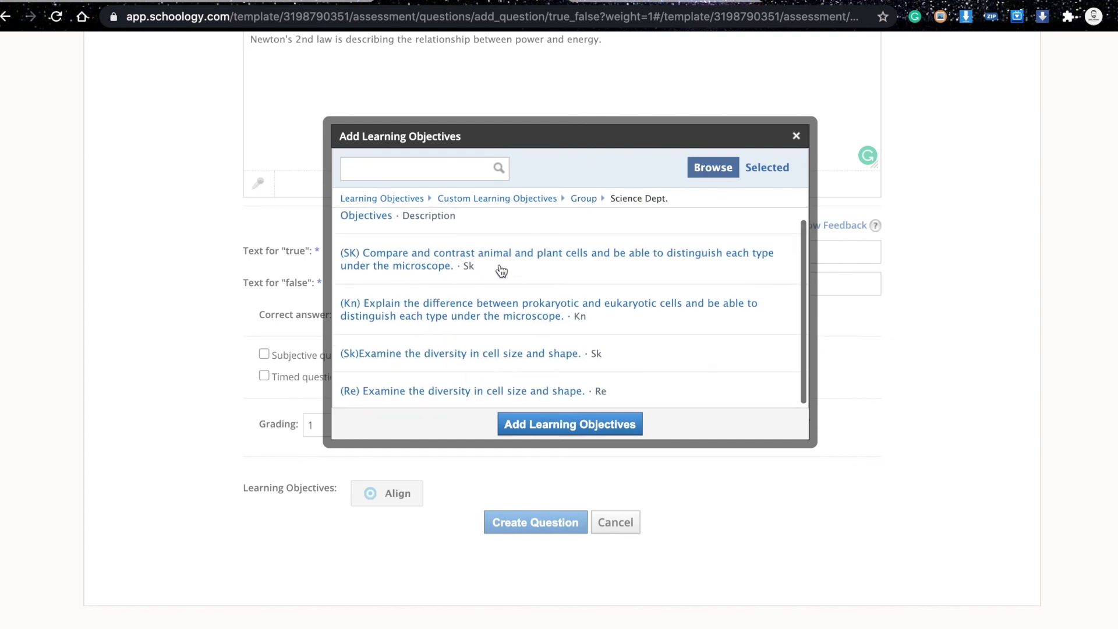
scroll(520, 305, up, 1)
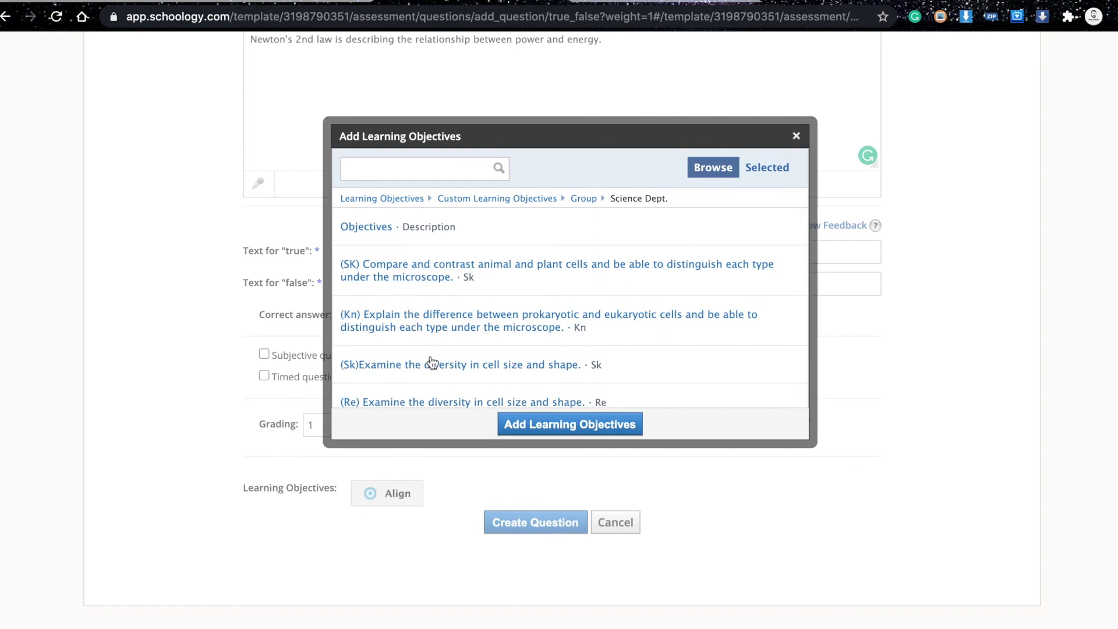
scroll(432, 364, down, 1)
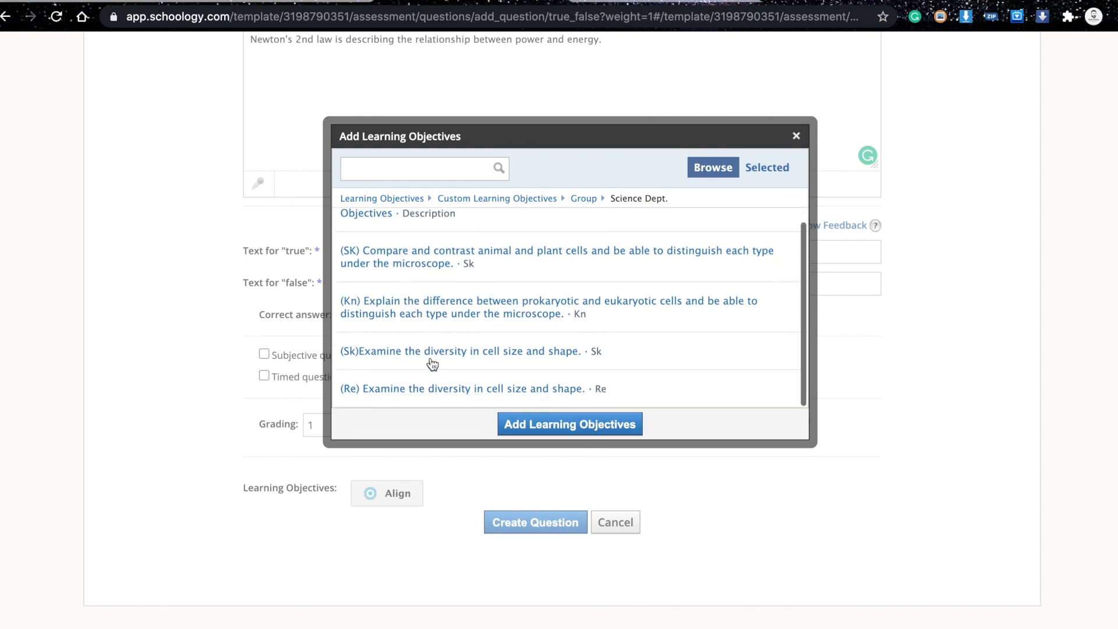
click(414, 307)
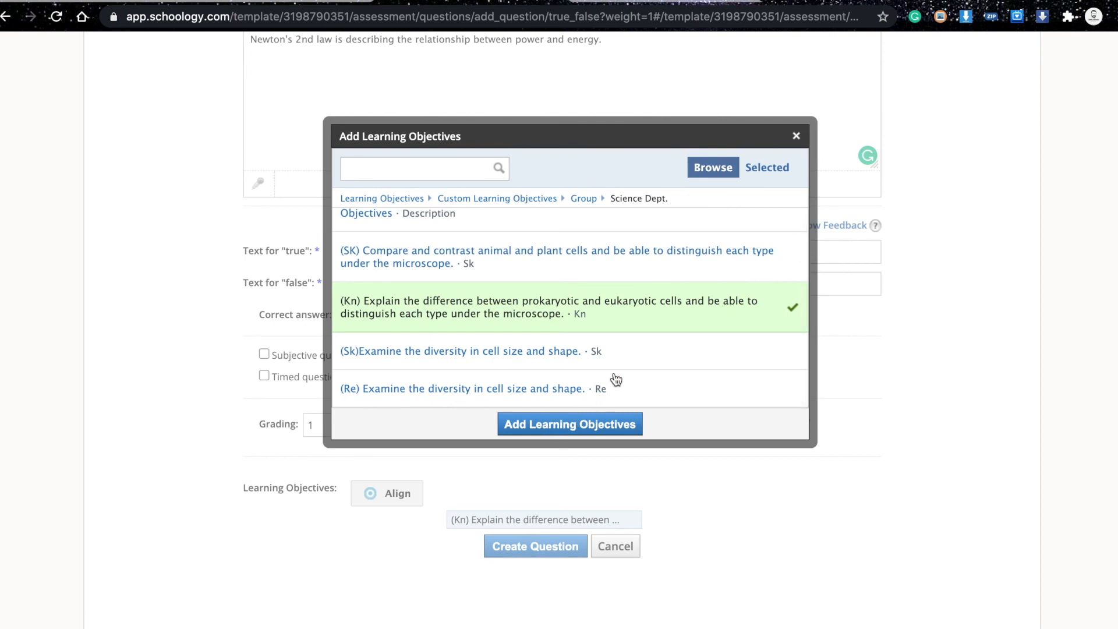
click(542, 358)
click(522, 267)
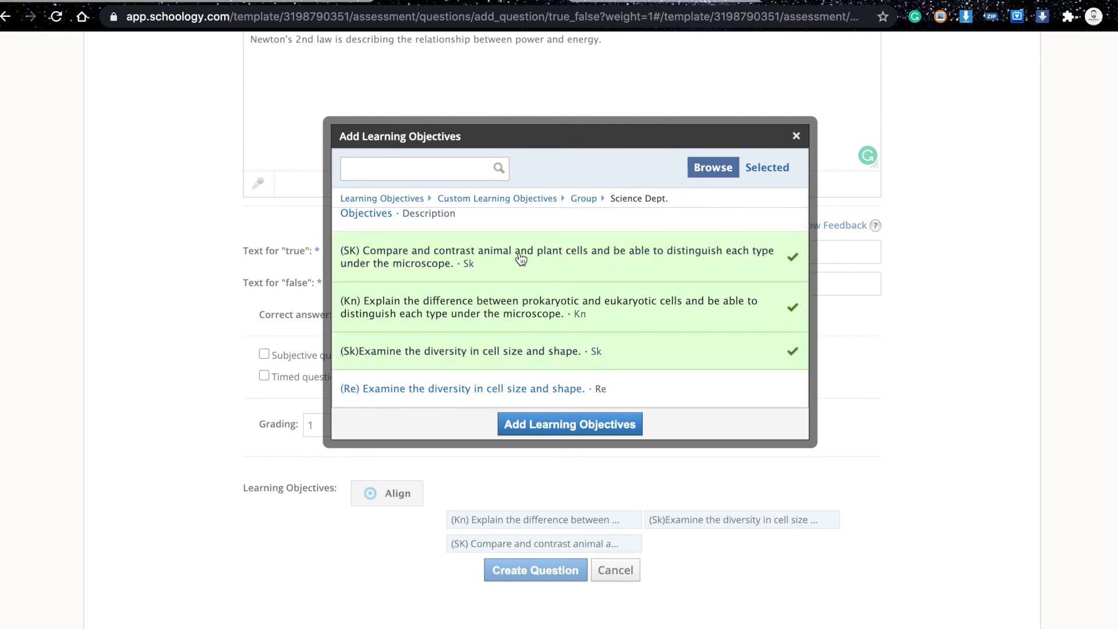
click(522, 270)
click(517, 358)
click(519, 258)
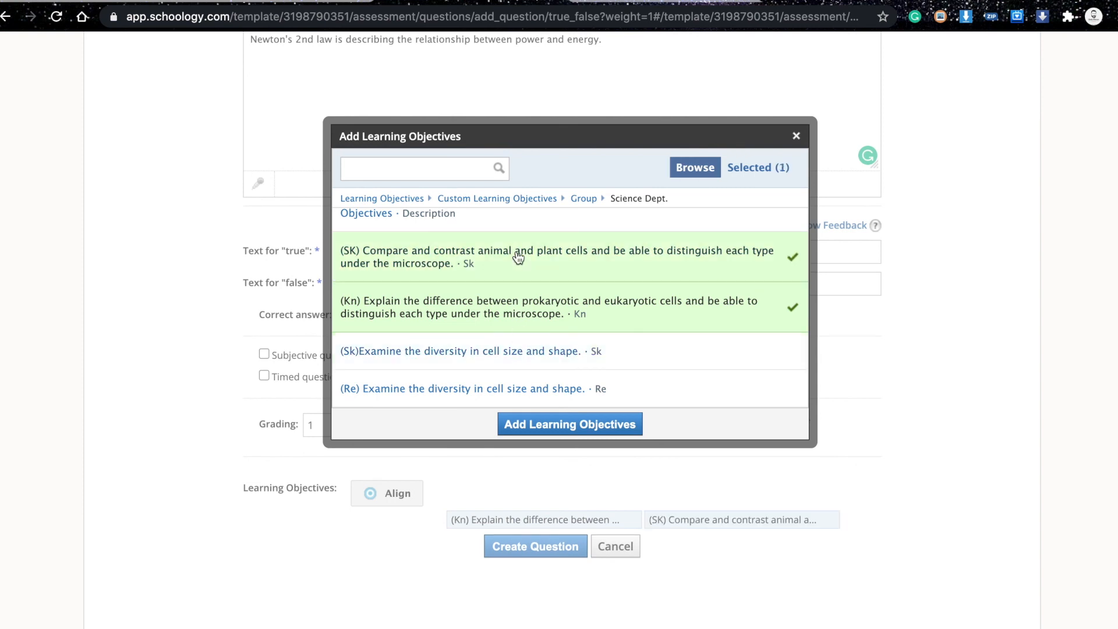
click(517, 259)
Step: Confirm the selected (Kn) learning objective and create the true/false question
click(542, 425)
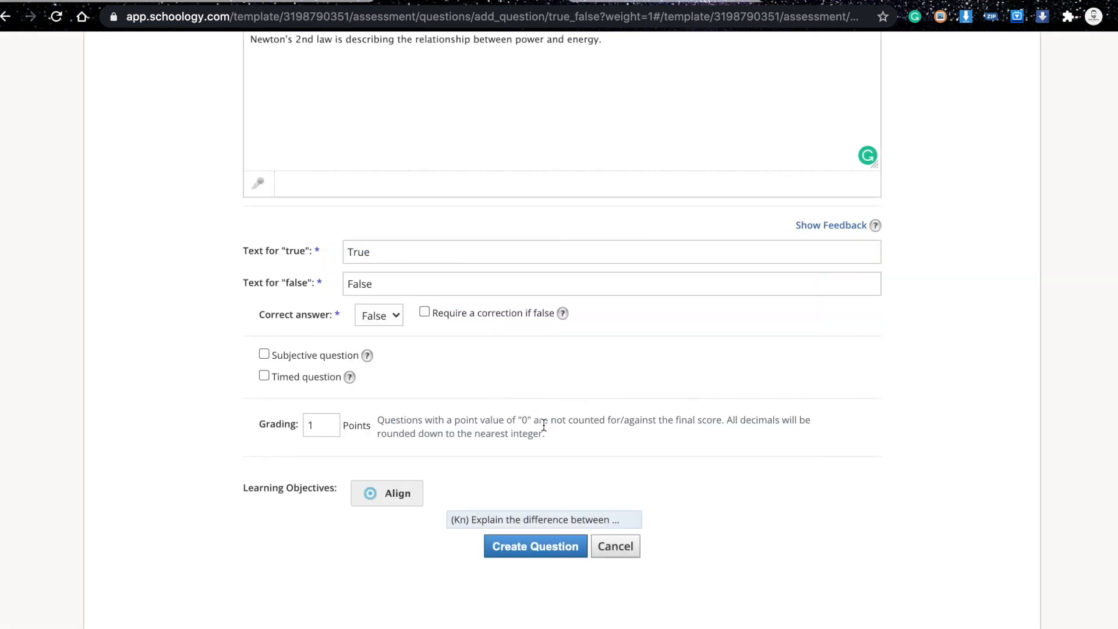
click(534, 551)
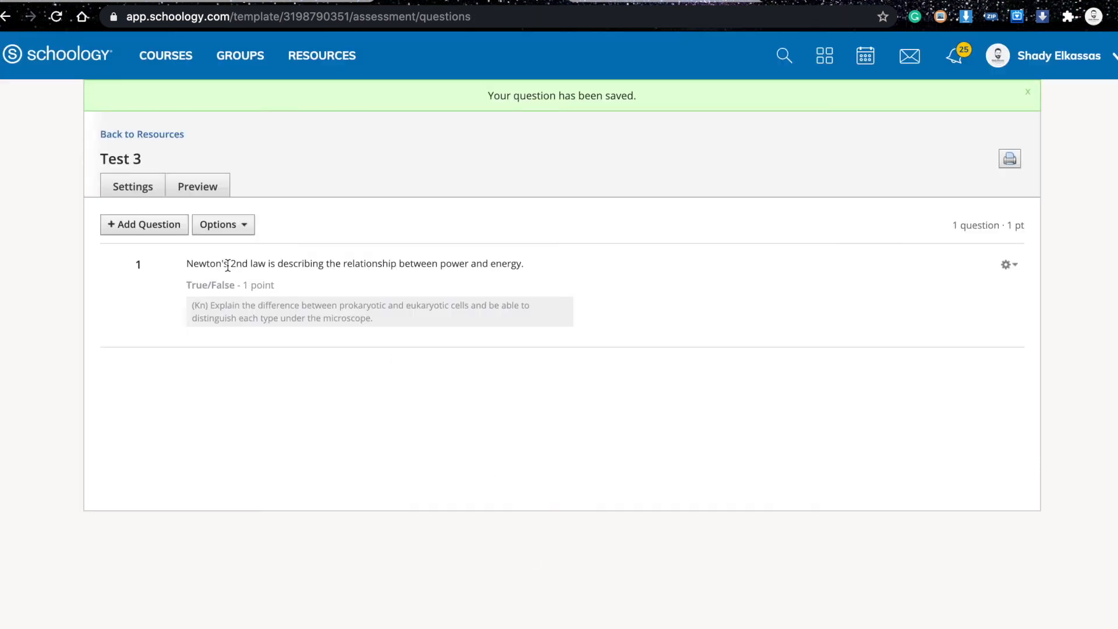
Step: Examine the saved question's type and the learning objective attached to it in Test 3
click(205, 286)
click(237, 285)
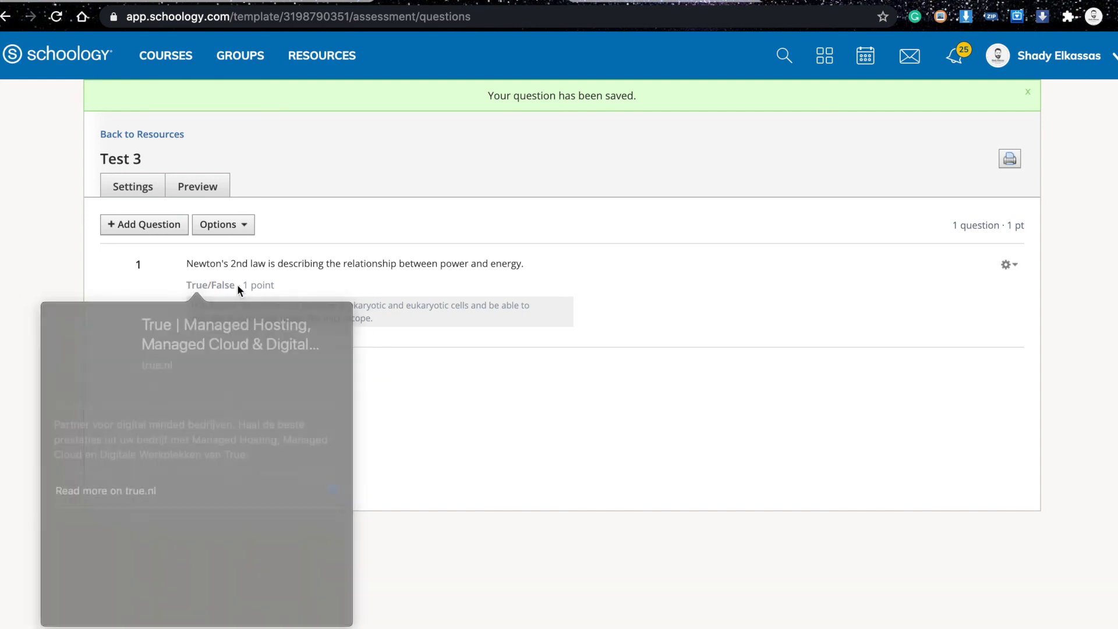
drag(399, 322, 181, 303)
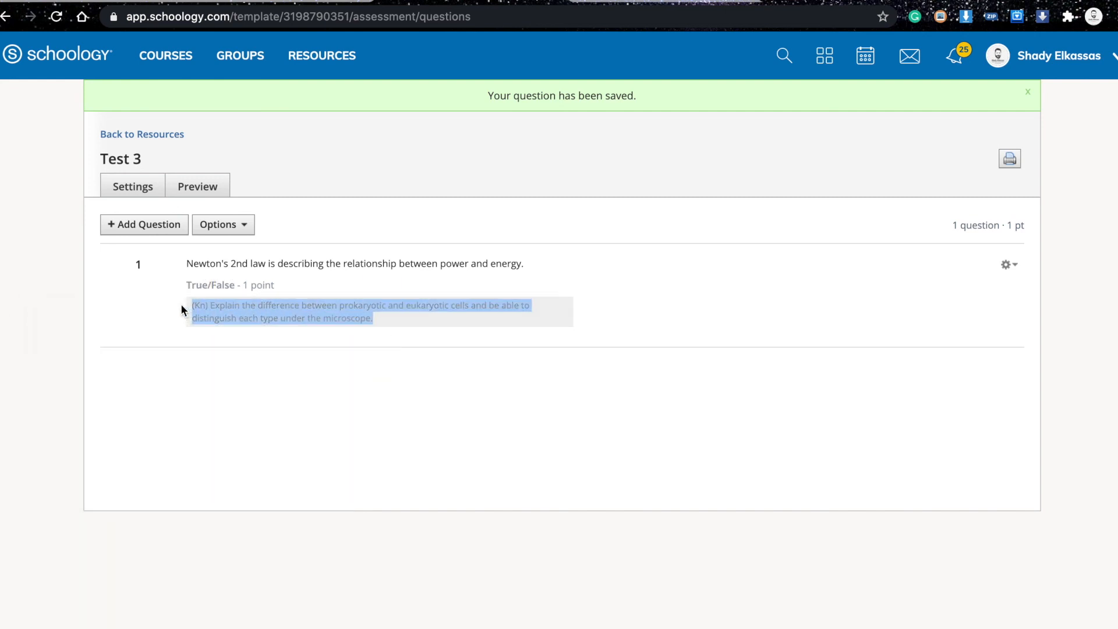
click(215, 377)
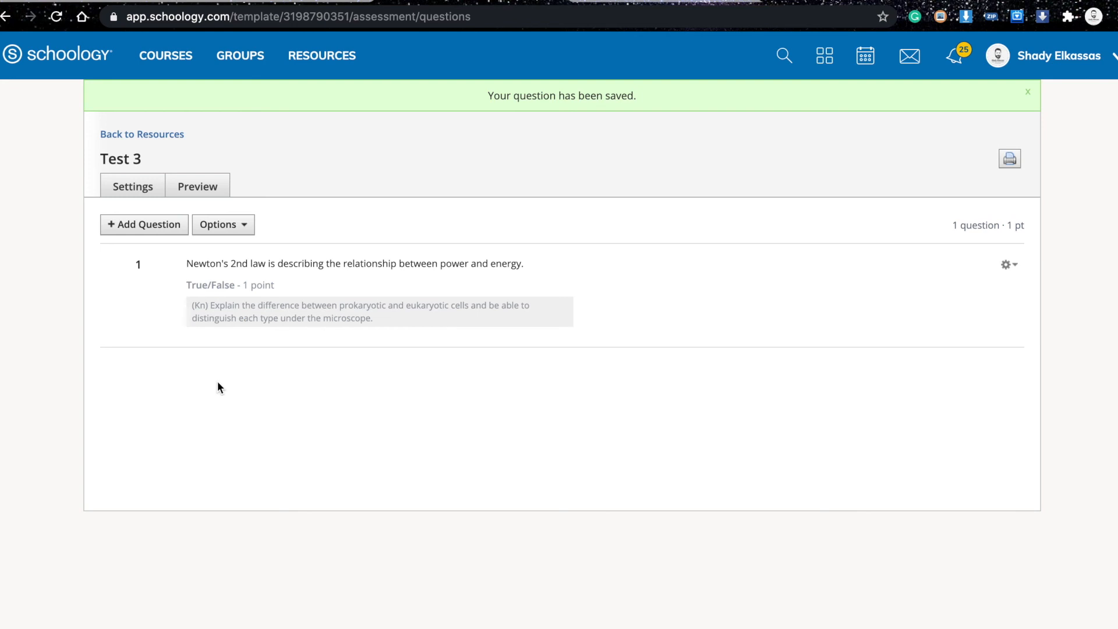
Step: Look at the Preview page of Test 3
click(198, 185)
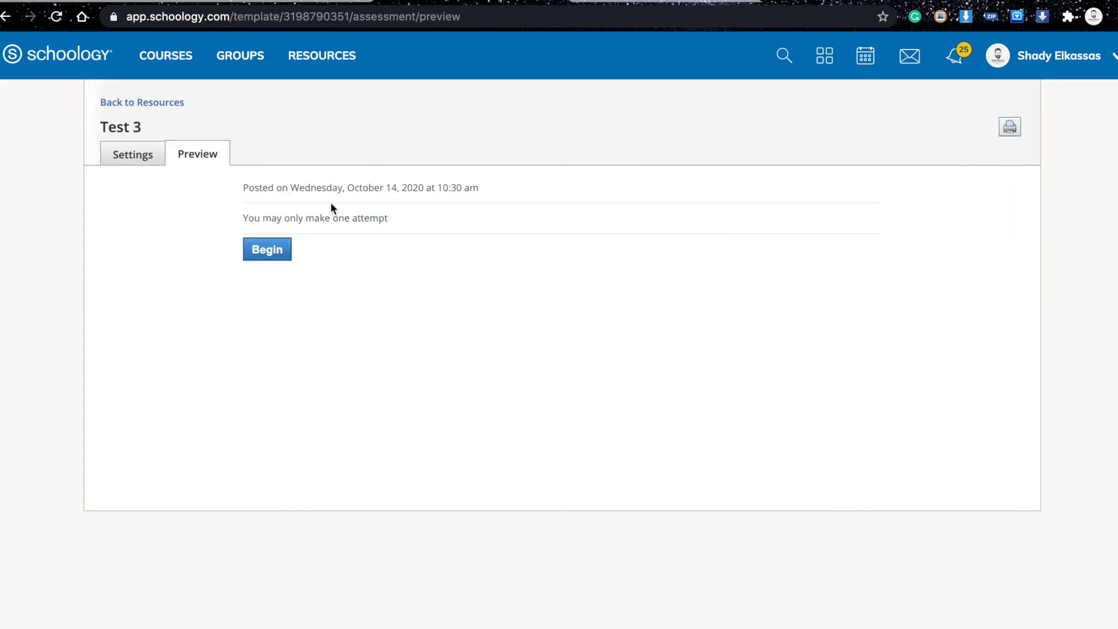
click(140, 165)
click(195, 154)
Step: Go back to the personal resources and open Test 3 to examine the learning objective below Question 1
click(160, 103)
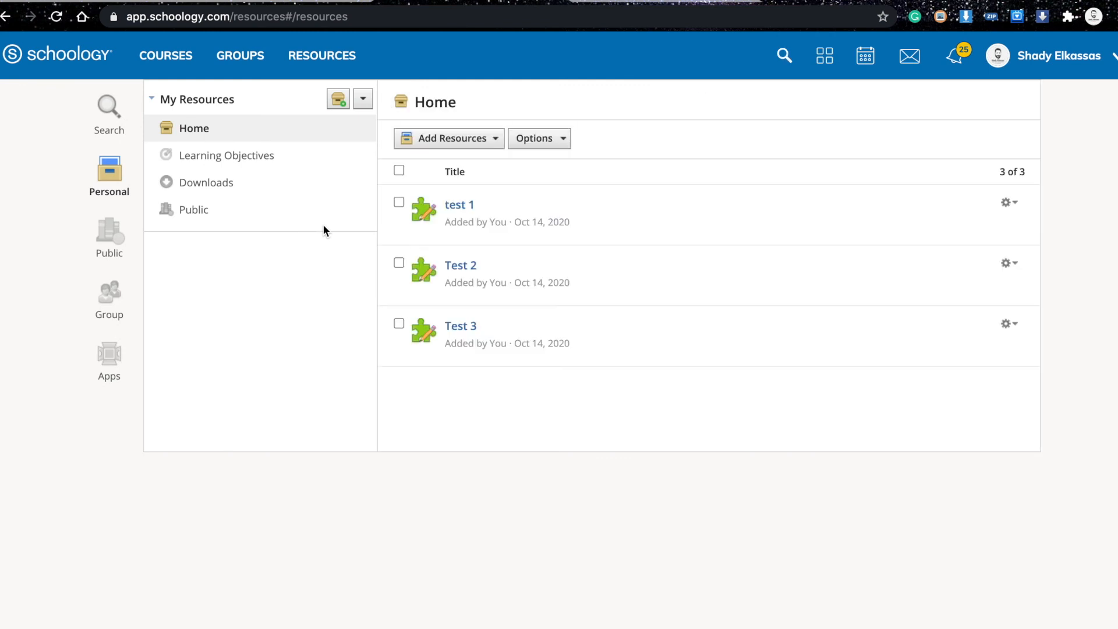
click(463, 327)
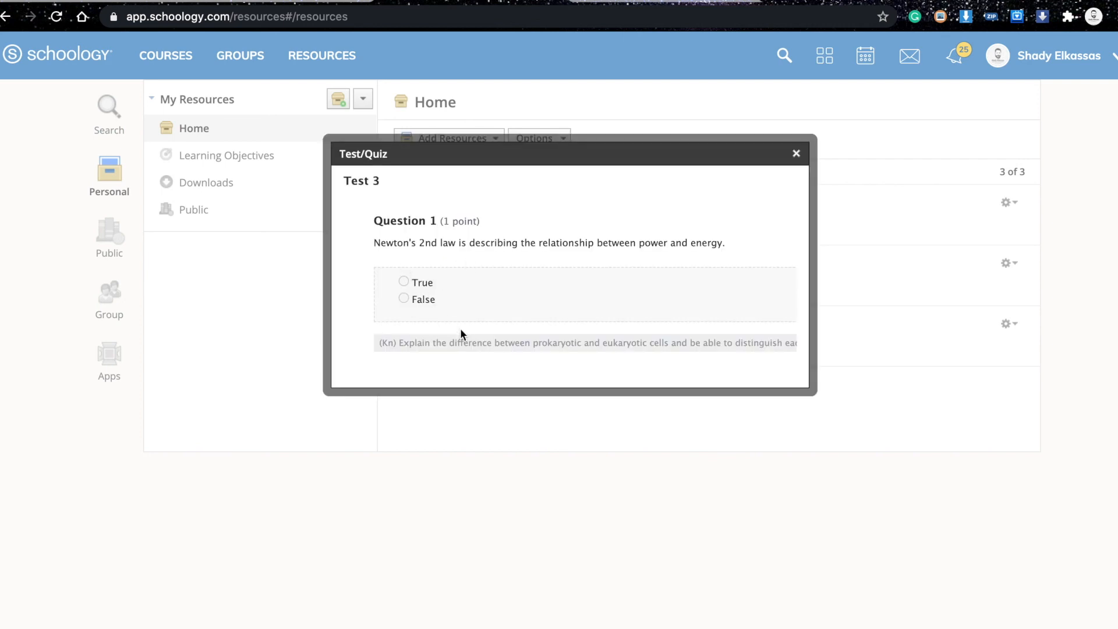
triple_click(498, 345)
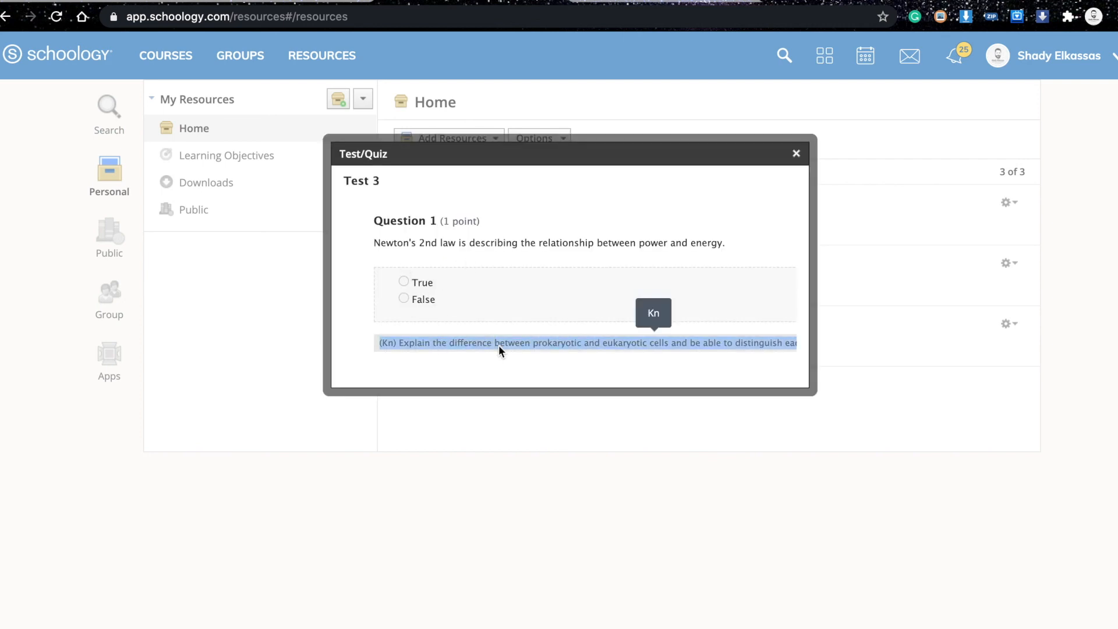